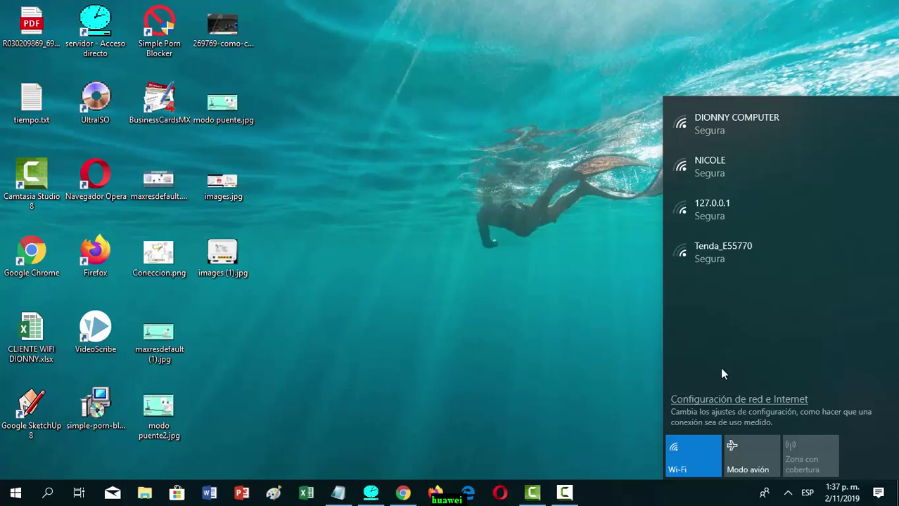
- Confirm in the Wi-Fi list that the PC is connected to DIONNYC, then return to Chrome
click(787, 497)
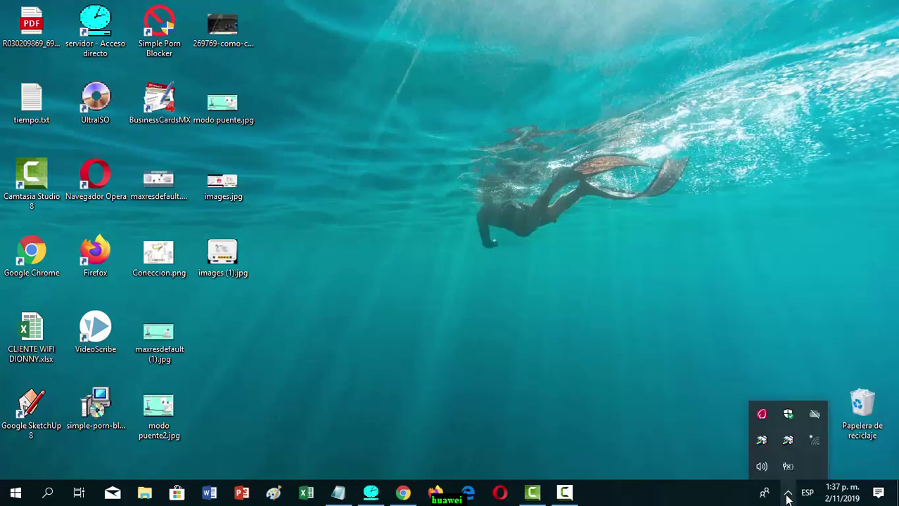
click(812, 446)
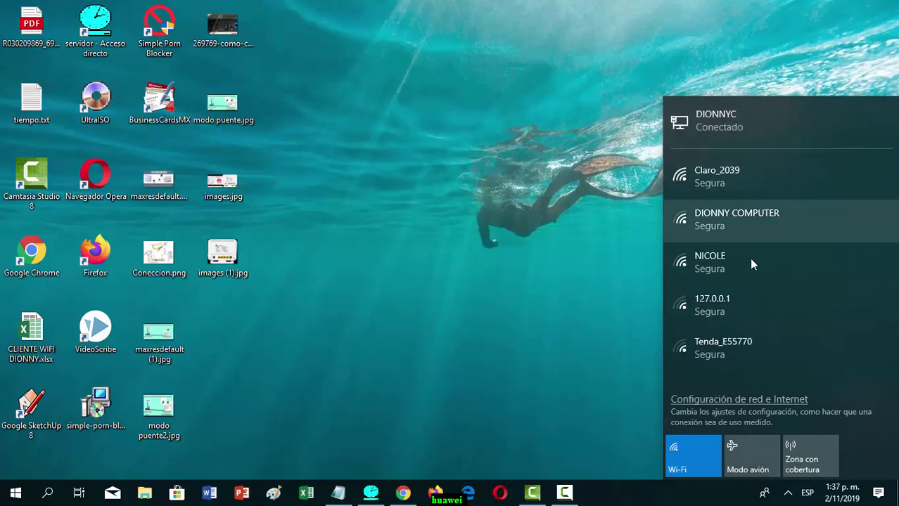
click(789, 494)
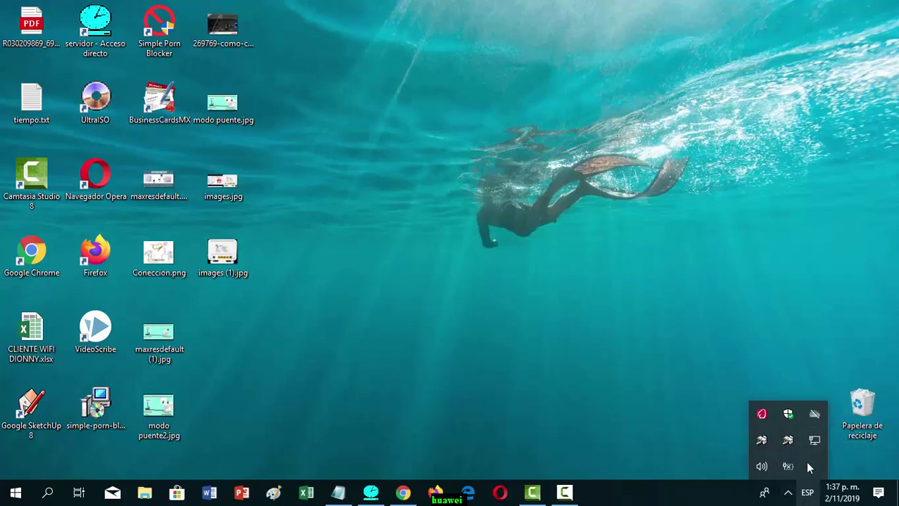
click(787, 494)
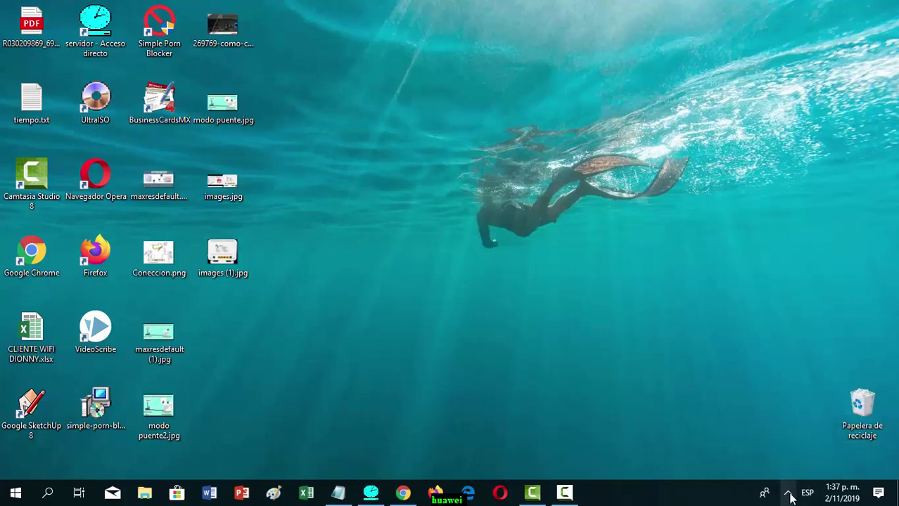
click(788, 495)
click(811, 446)
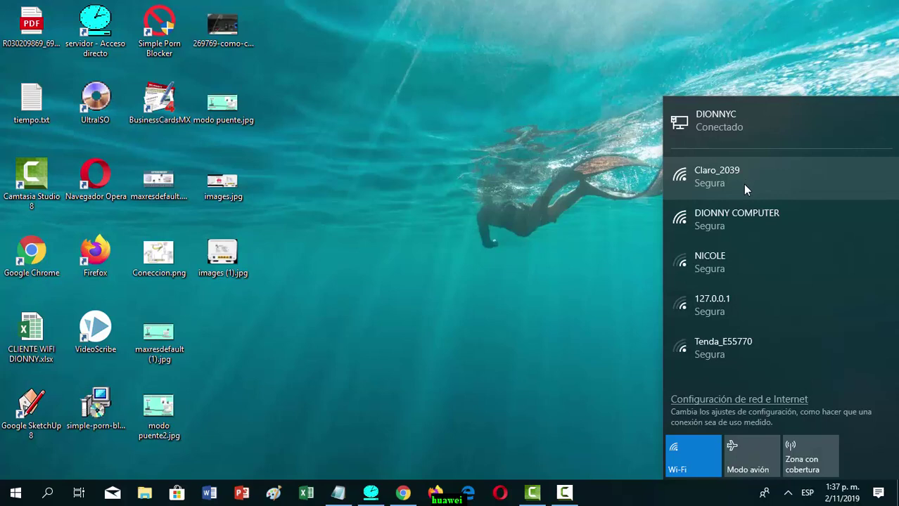
click(402, 493)
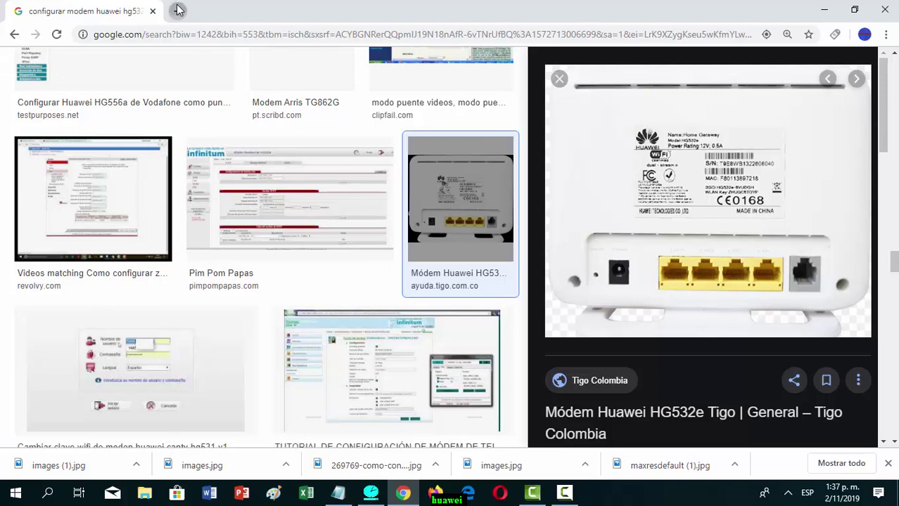
- Load the router address 10.0.0.1 in a new Chrome tab and close the downloads bar
click(178, 9)
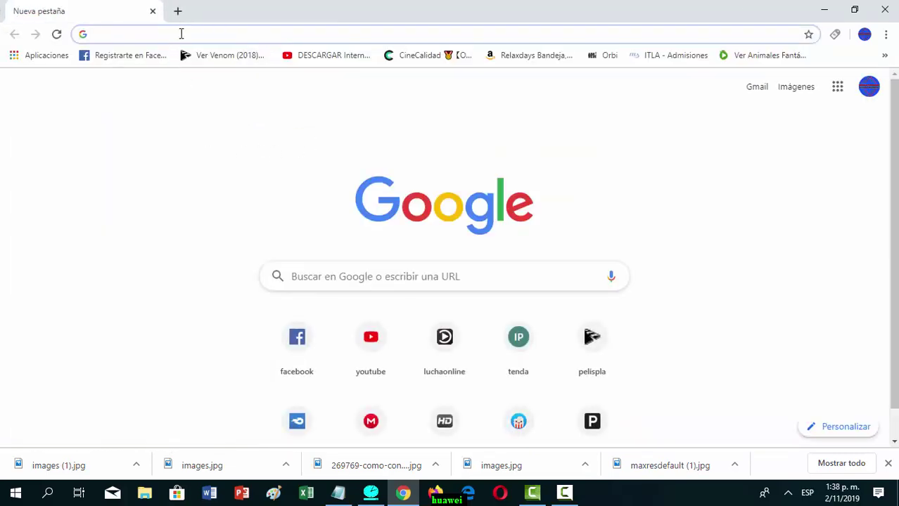
text(1)
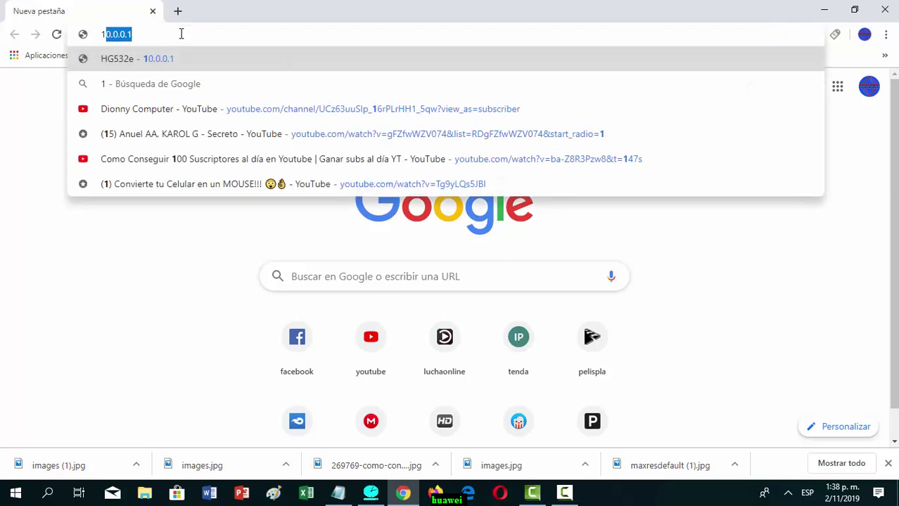
key(Return)
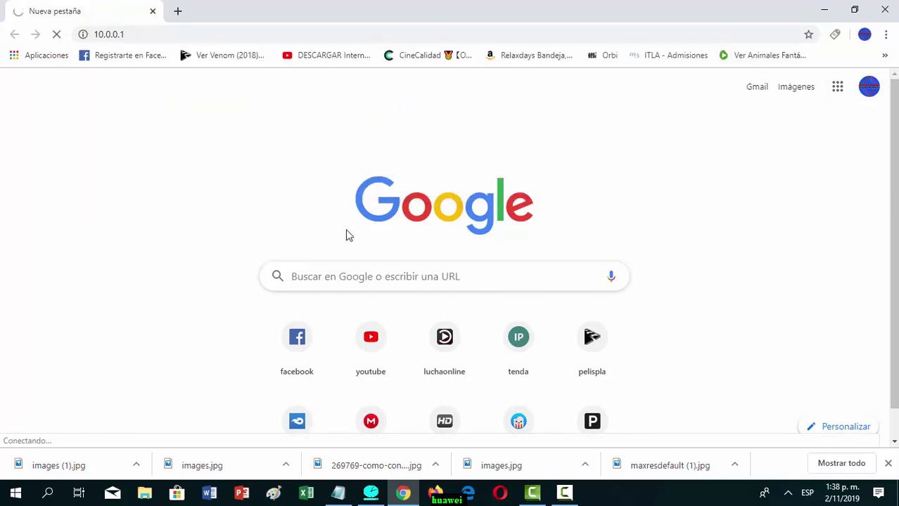
click(887, 467)
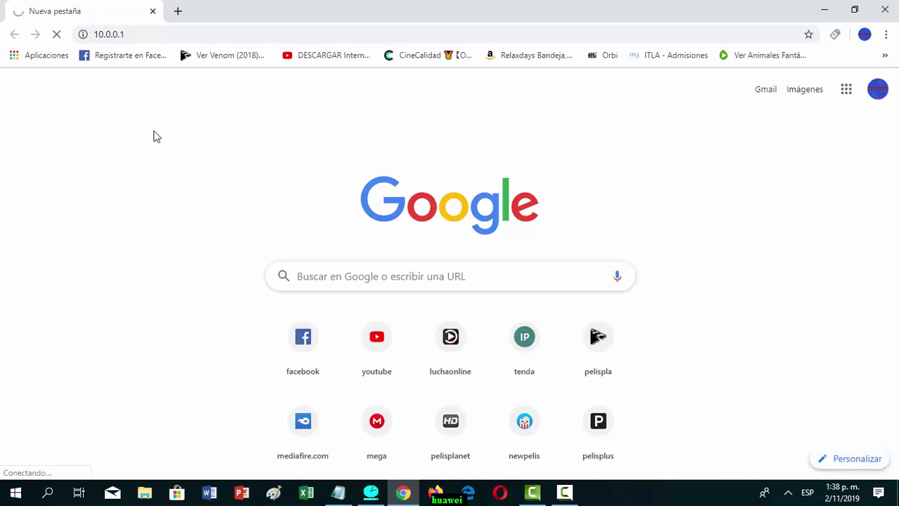
- Recheck the Wi-Fi list, then stop and reload the stalled 10.0.0.1 page
click(788, 492)
click(814, 442)
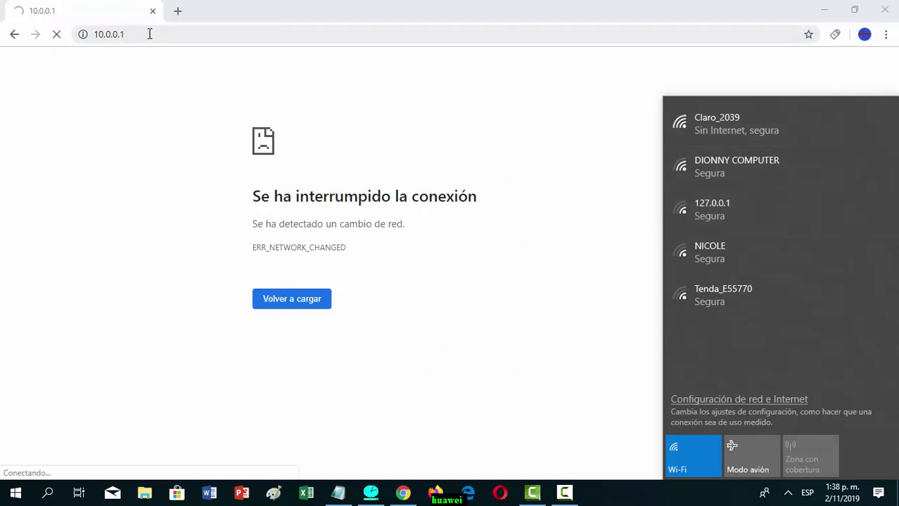
click(56, 35)
click(56, 35)
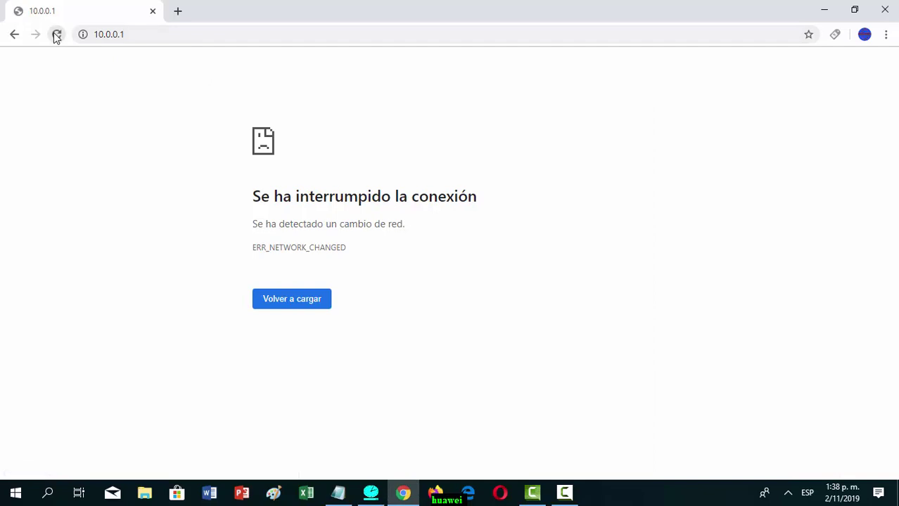
click(56, 35)
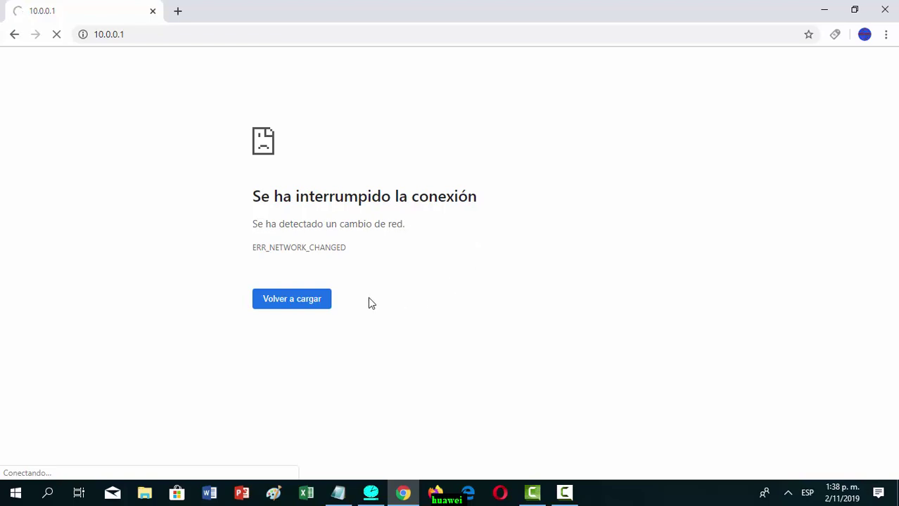
click(136, 37)
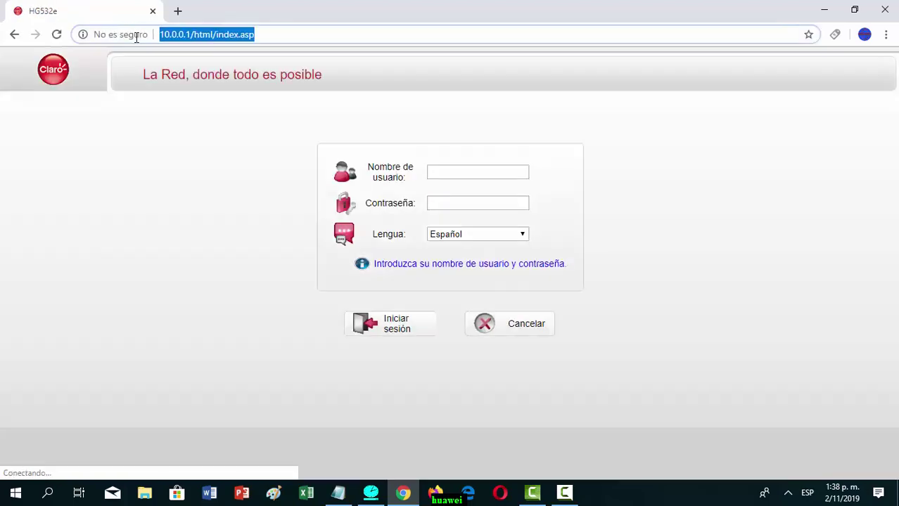
- Enter the router username in the login form's username field
click(190, 149)
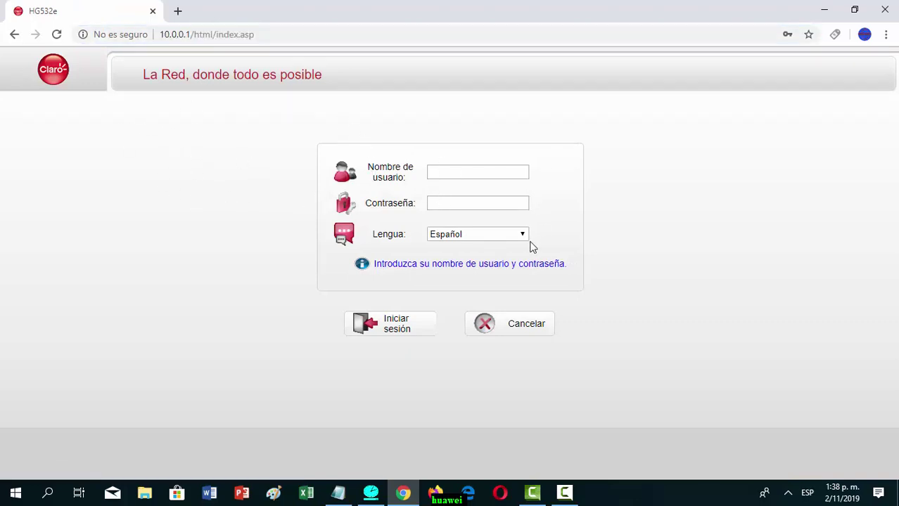
click(448, 173)
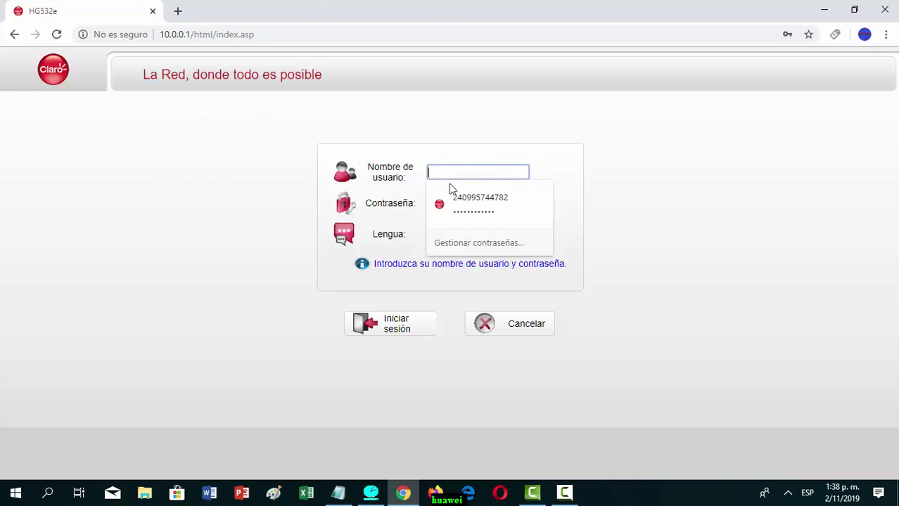
click(254, 266)
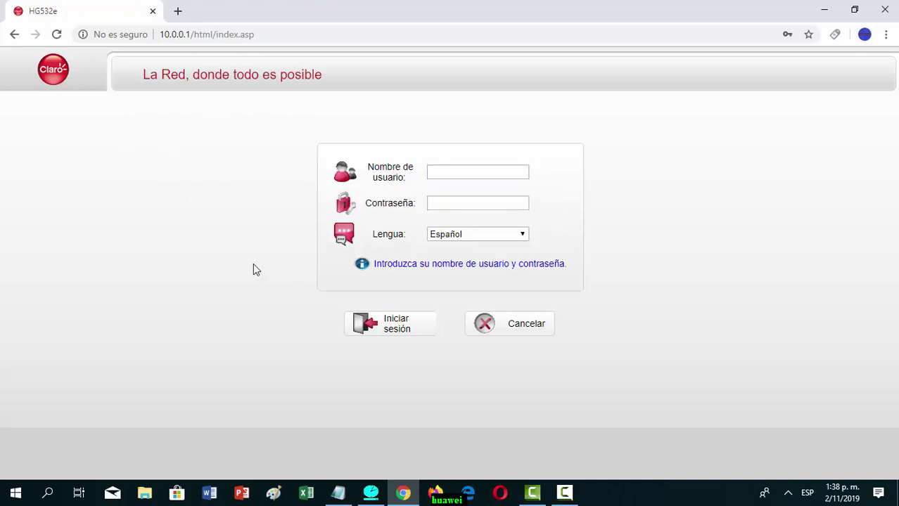
click(442, 172)
text(user)
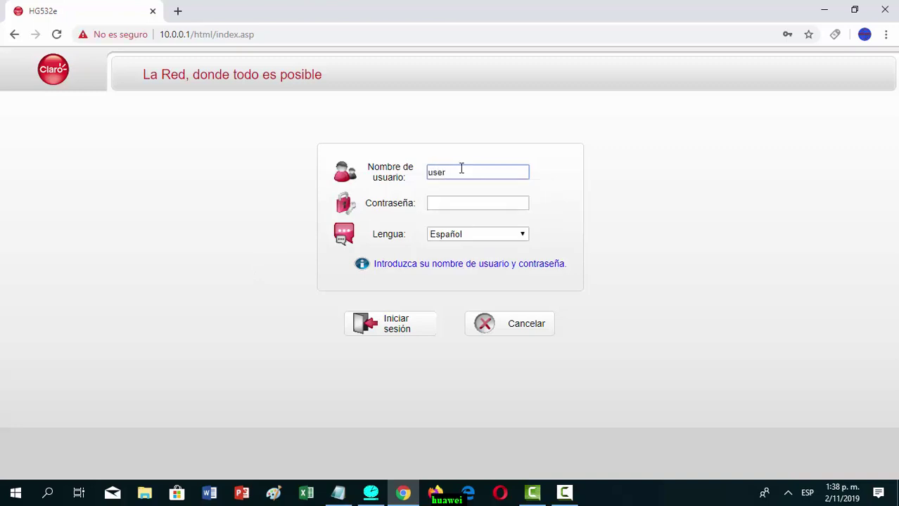
- Copy the username into Contraseña, log in, and decline Chrome's offer to save the password
click(461, 172)
drag(459, 172, 426, 172)
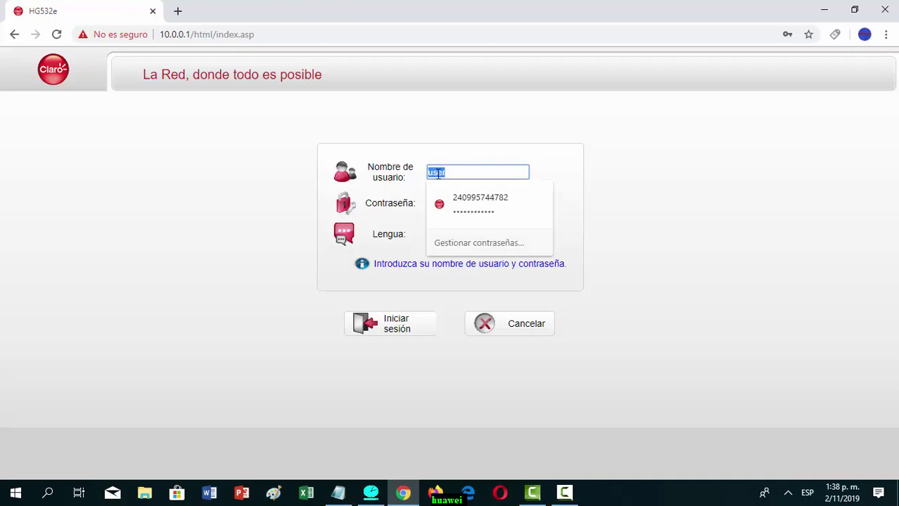
right_click(435, 172)
click(470, 224)
click(416, 240)
click(441, 203)
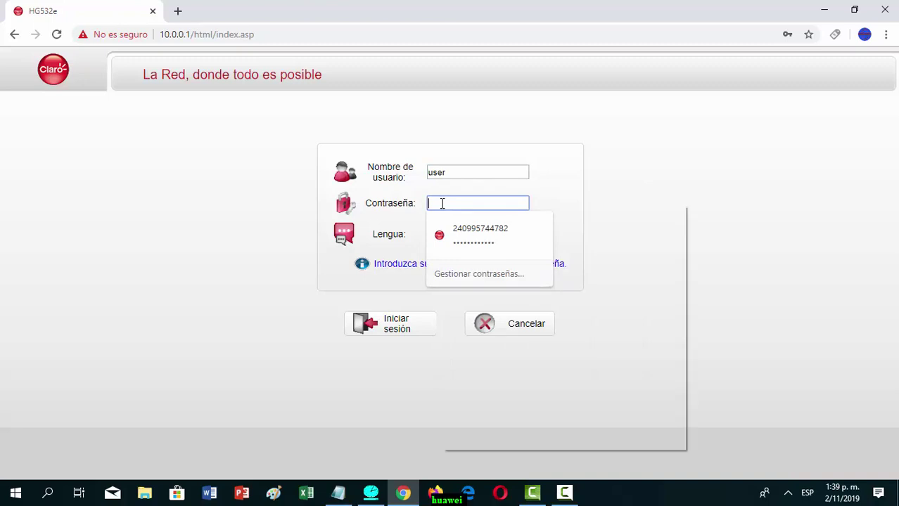
right_click(441, 204)
click(473, 347)
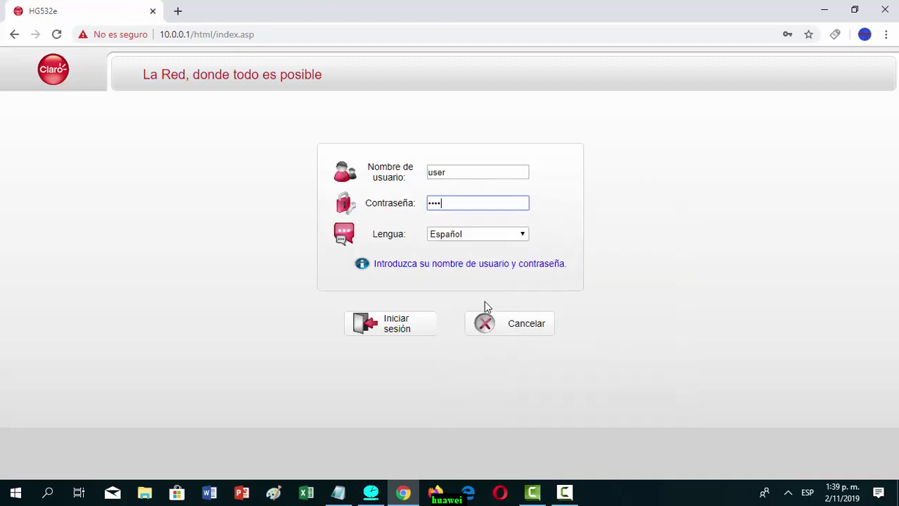
click(405, 325)
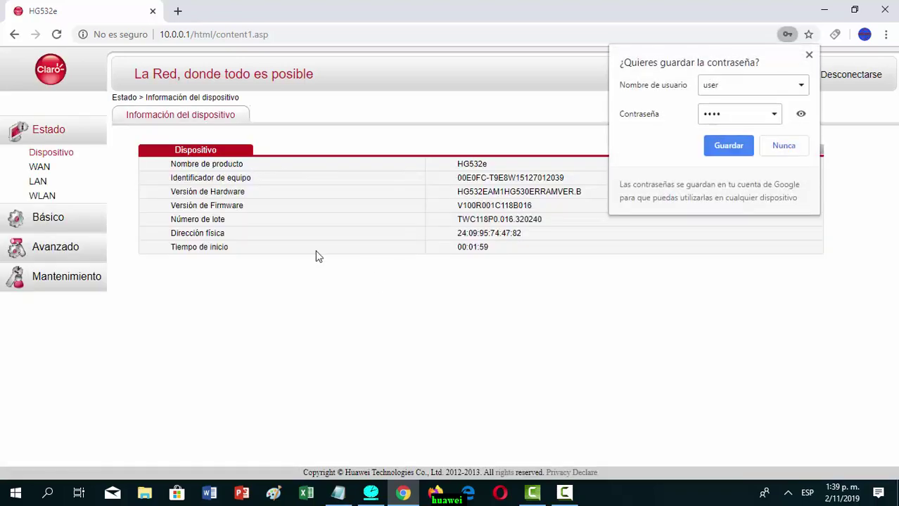
click(789, 148)
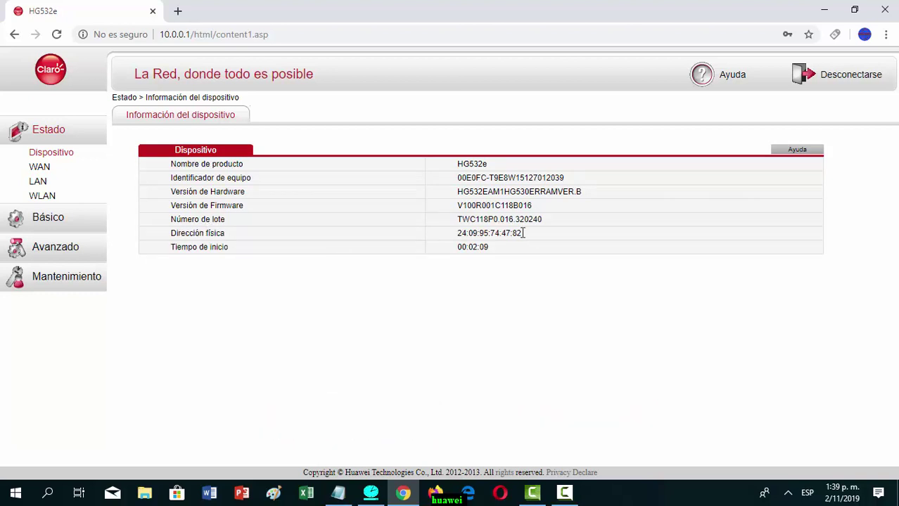
- Copy the router's Dirección física (MAC address) value and log out of the interface
drag(521, 233, 457, 233)
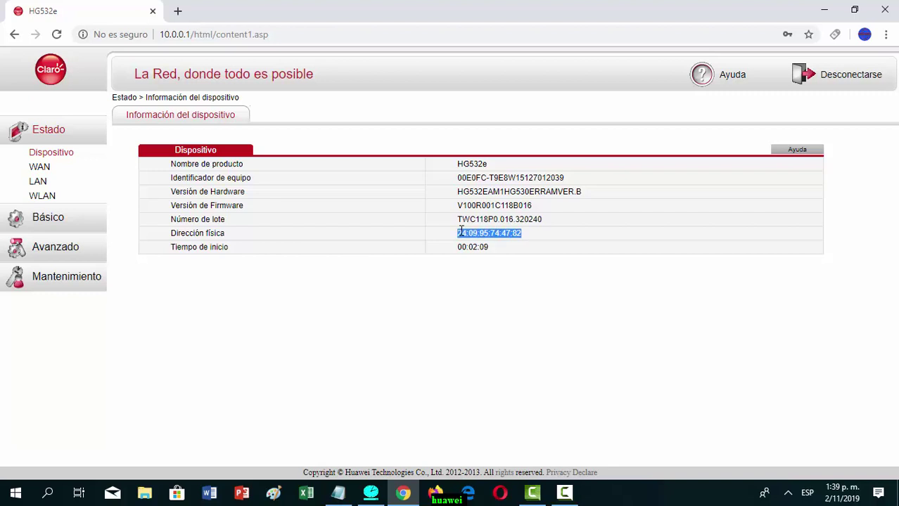
right_click(468, 235)
click(492, 240)
click(835, 75)
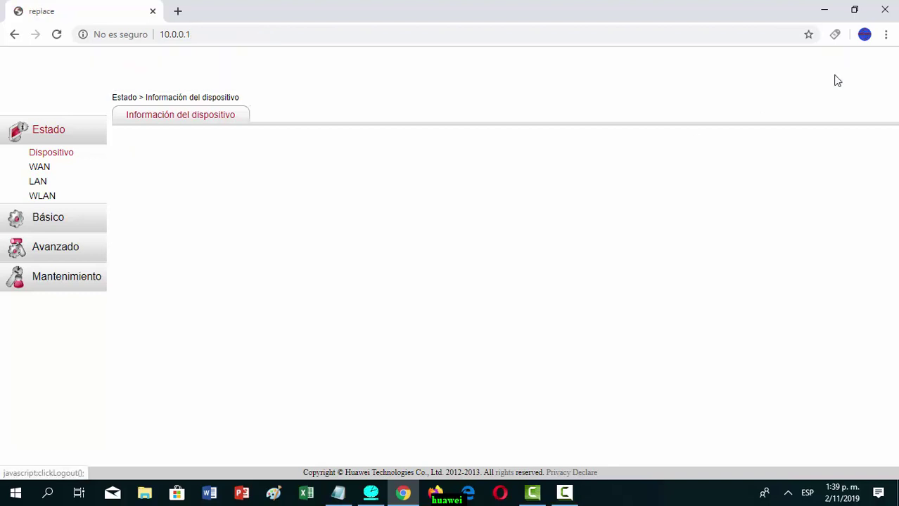
- Paste the MAC address as the username and delete all its colons
right_click(444, 174)
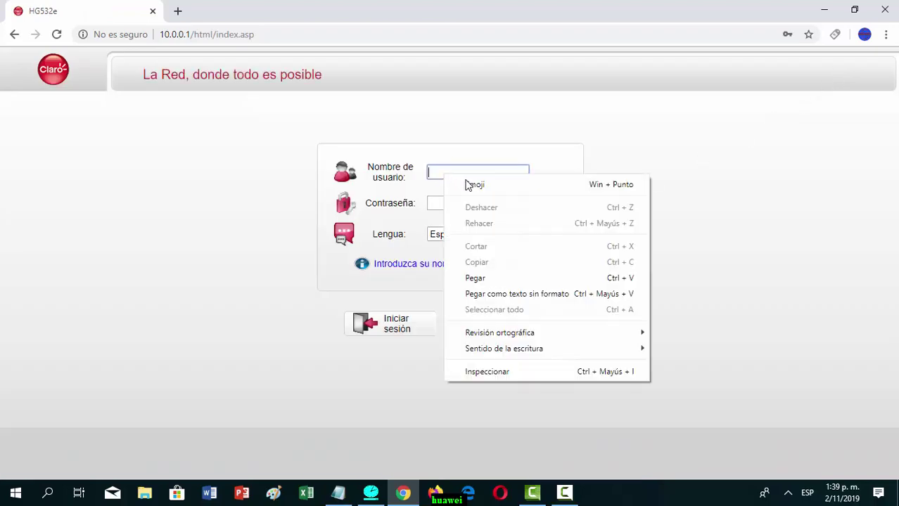
click(483, 282)
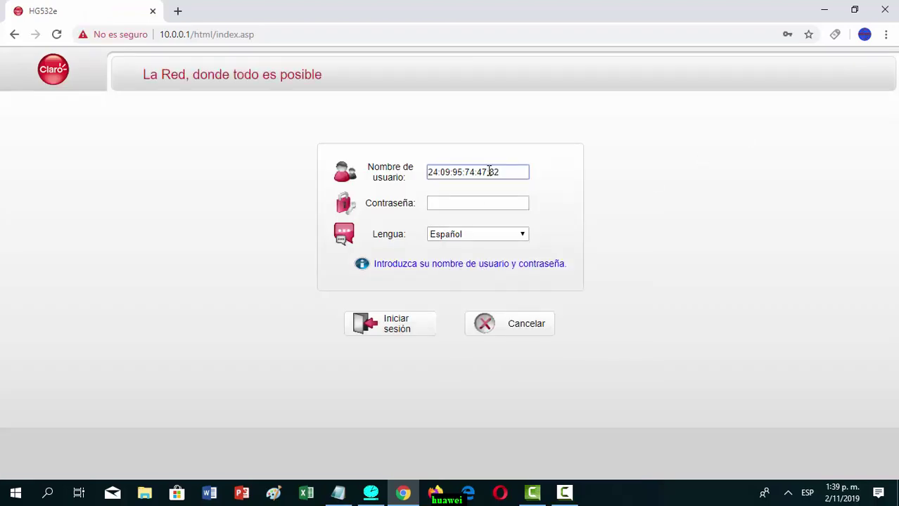
click(490, 173)
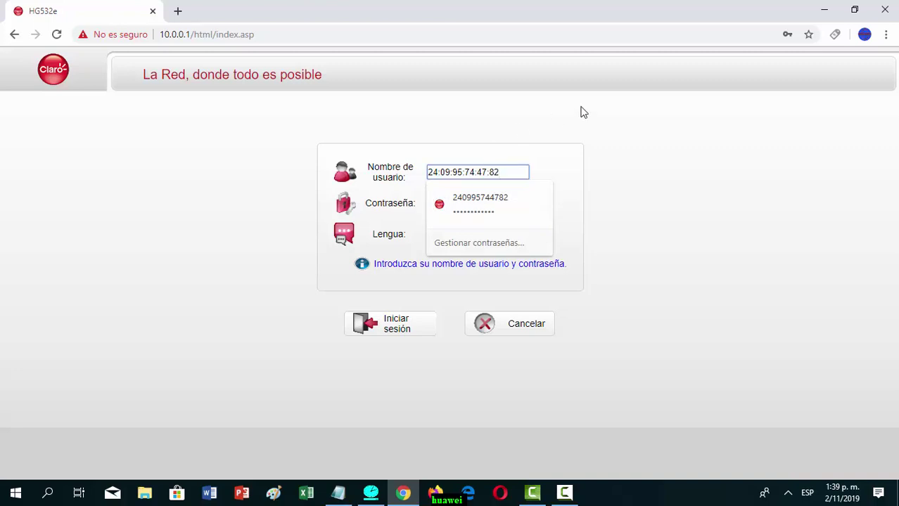
click(491, 173)
key(BackSpace)
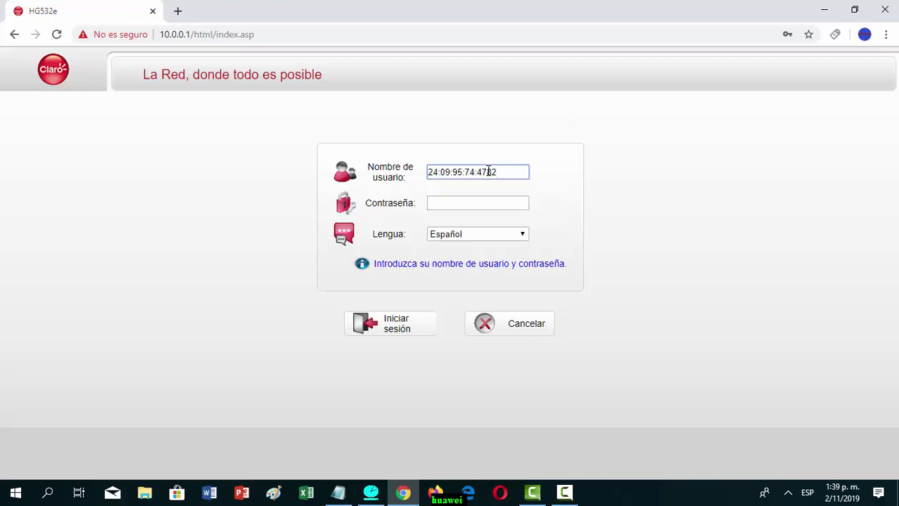
click(478, 172)
key(BackSpace)
click(462, 172)
key(BackSpace)
click(455, 171)
key(BackSpace)
key(BackSpace)
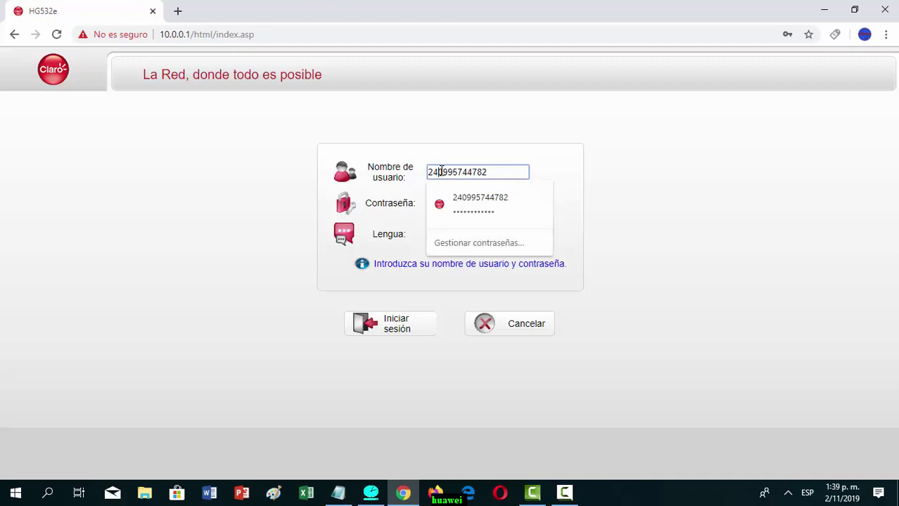
- Copy the colon-free username into the password field and log in
drag(487, 171, 427, 173)
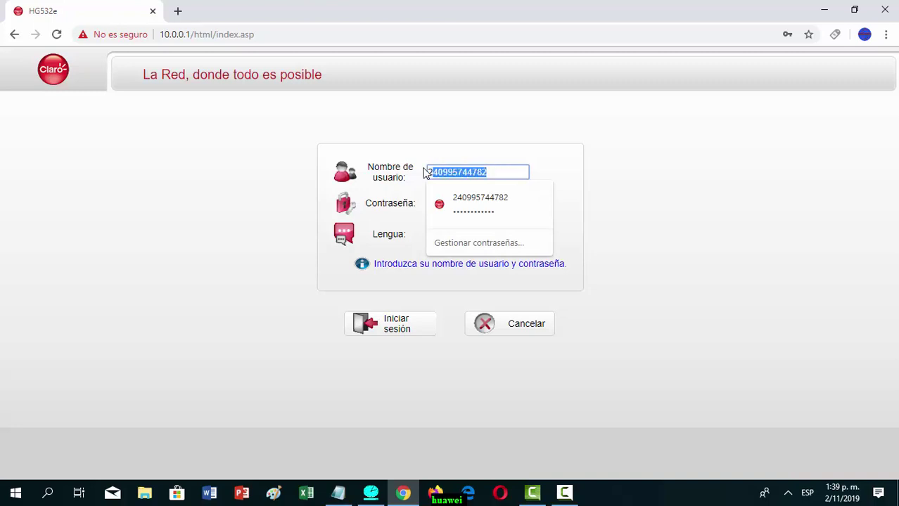
right_click(436, 171)
click(484, 219)
click(573, 209)
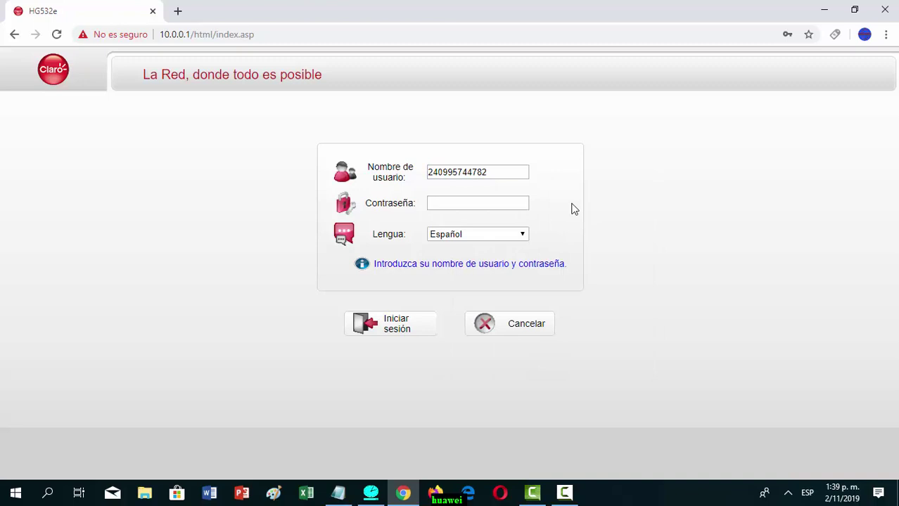
click(472, 204)
right_click(473, 204)
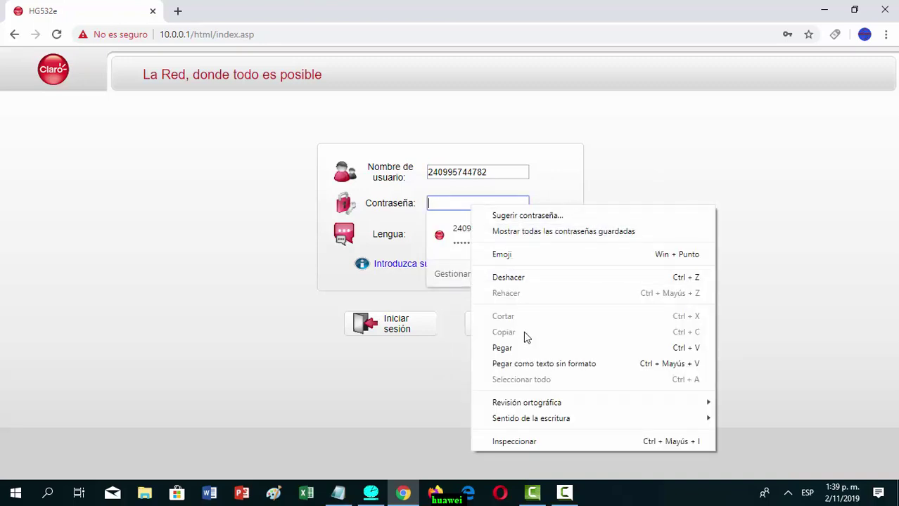
click(513, 347)
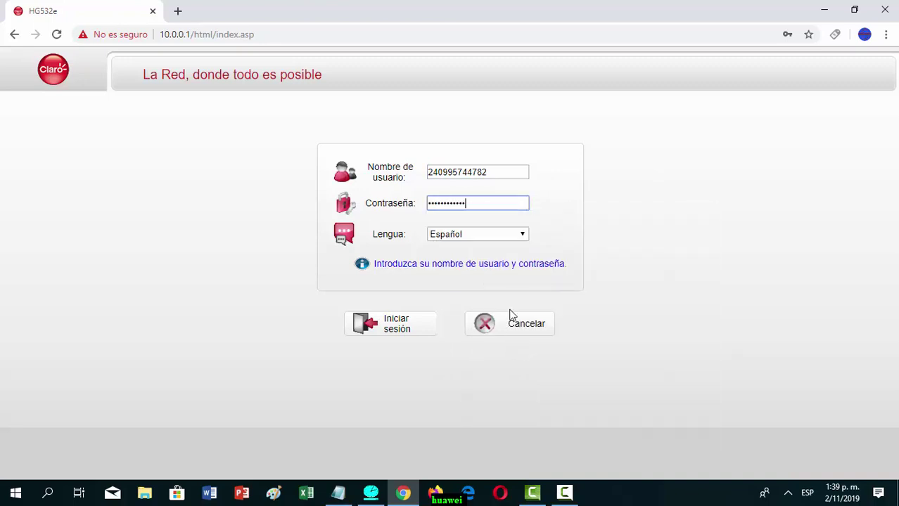
click(397, 331)
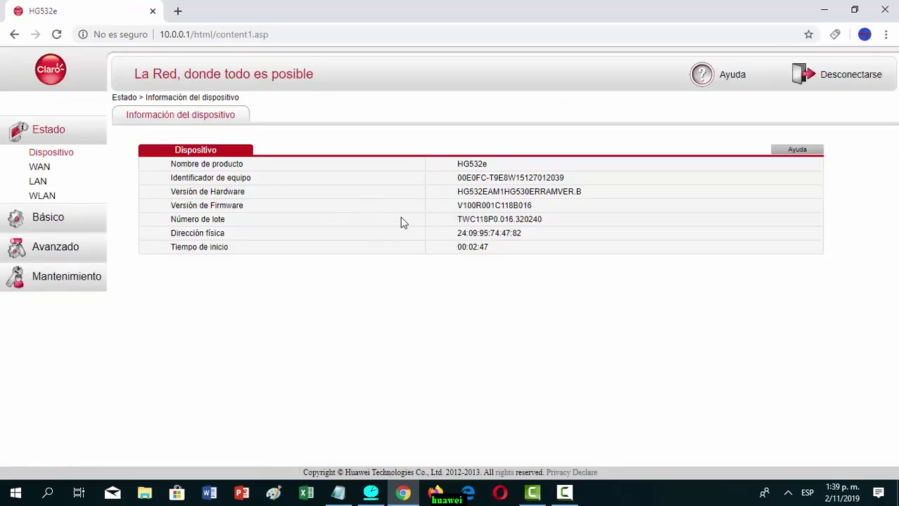
- Delete the OTHER_R_0_35 and INTERNET_TR069_R_0_33 connections under Básico > WAN
click(40, 220)
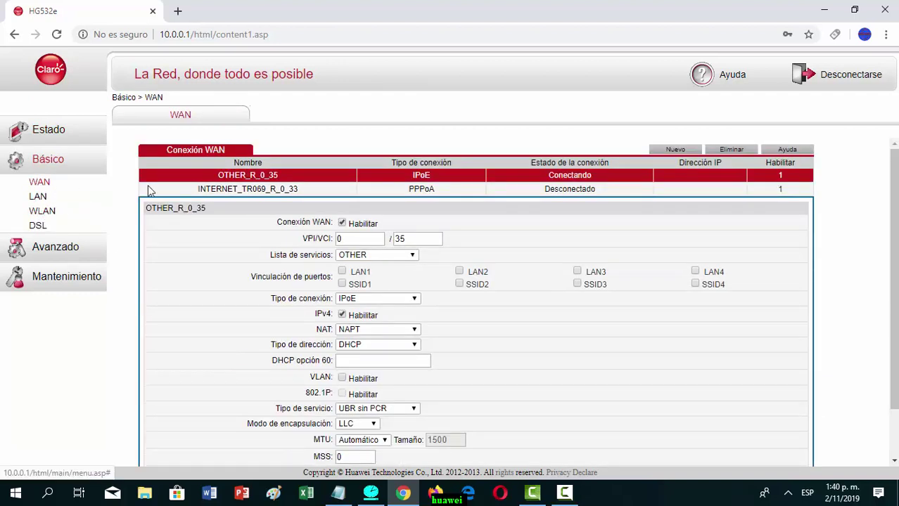
click(731, 149)
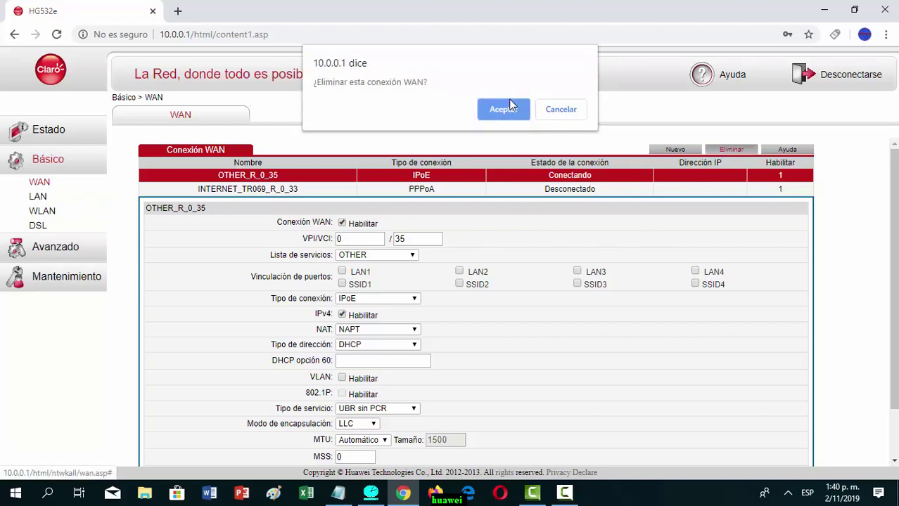
click(505, 109)
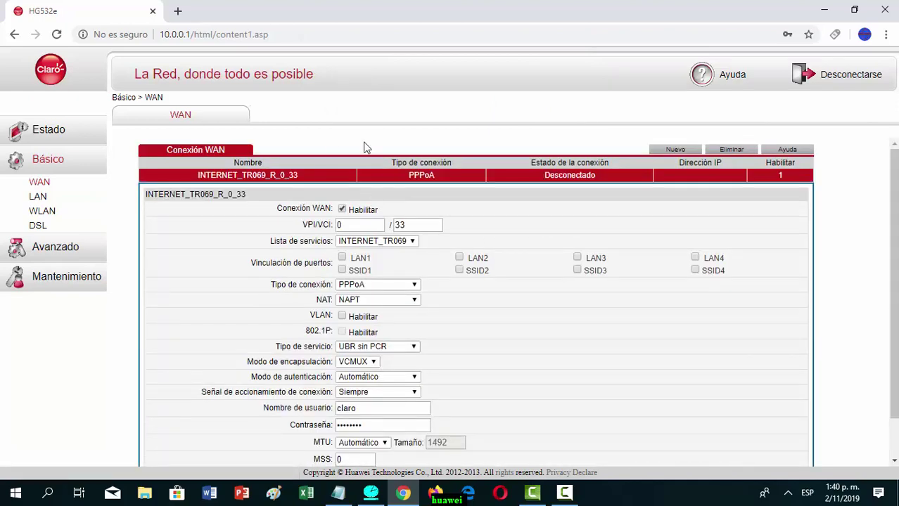
click(732, 150)
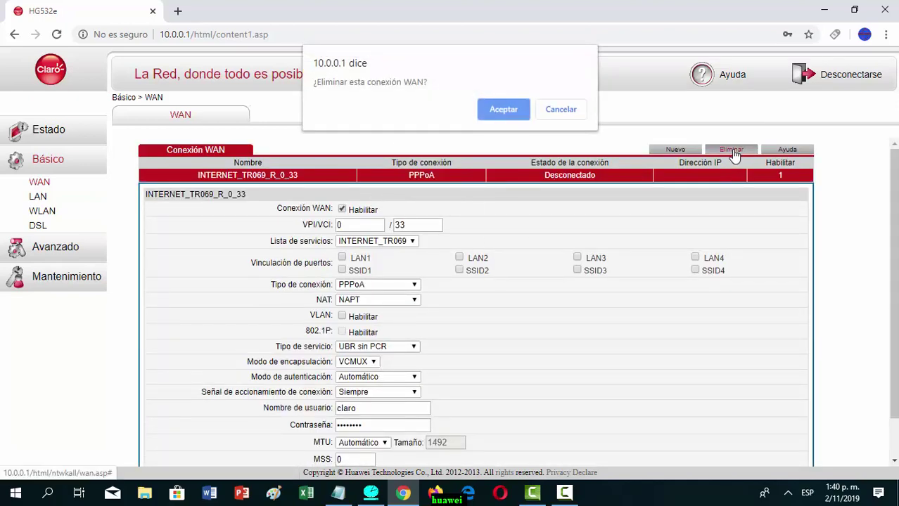
click(503, 109)
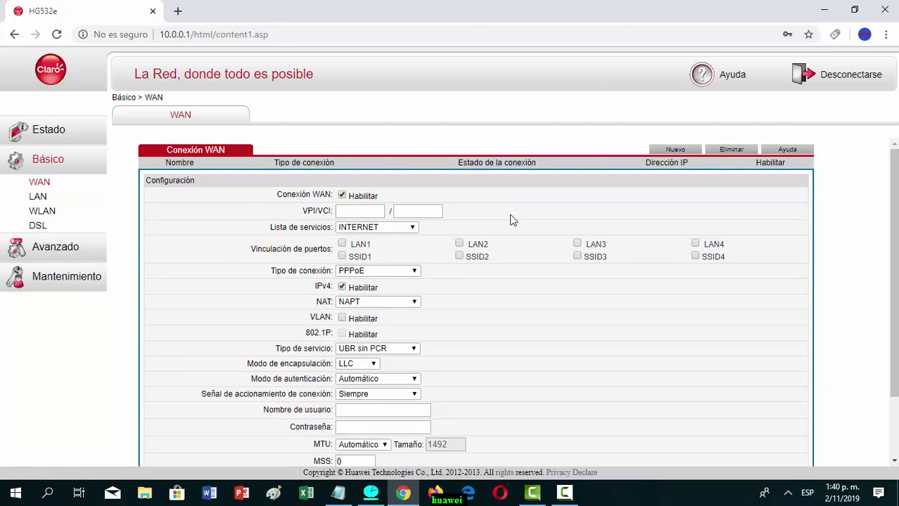
click(367, 211)
- Enter VPI 0 and VCI 33 and bind the new connection to LAN1–LAN4 and SSID1
text(0)
click(410, 210)
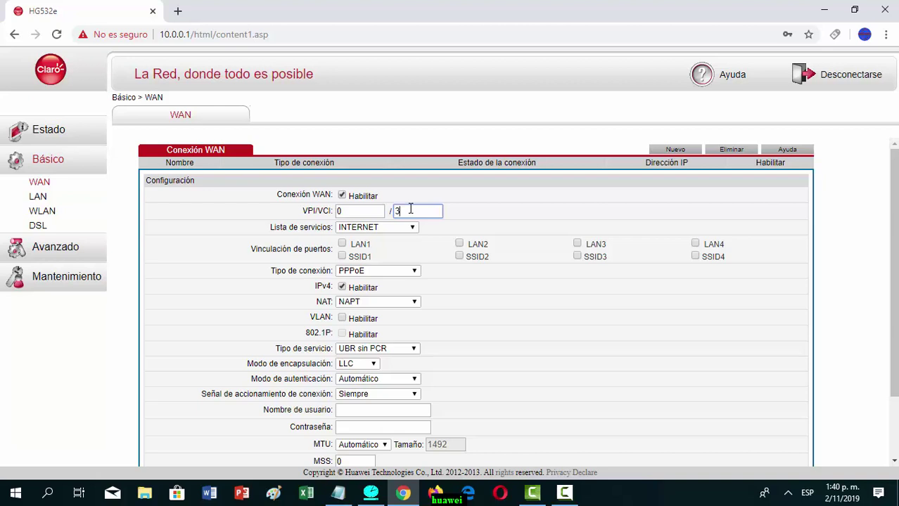
text(33)
click(342, 244)
click(459, 244)
click(577, 243)
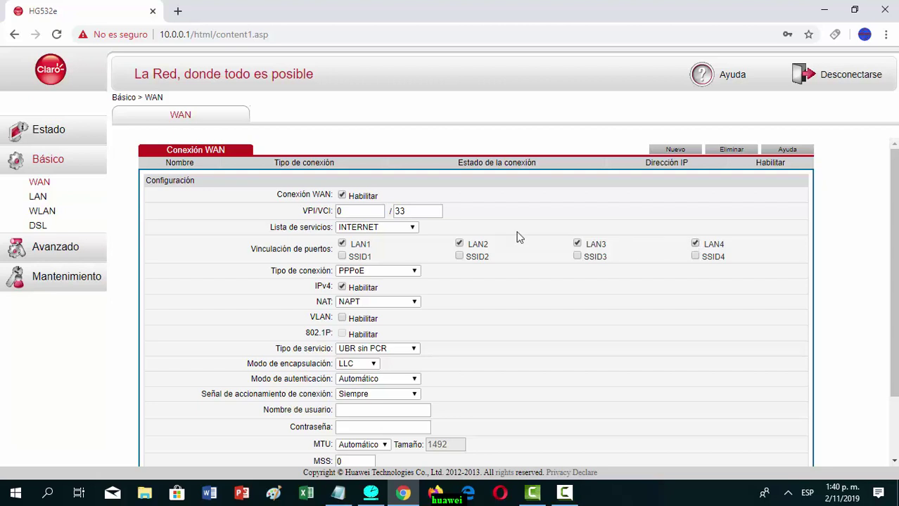
click(342, 257)
- Set the connection type to Bridge with transparent DHCP pass-through and save it
click(414, 270)
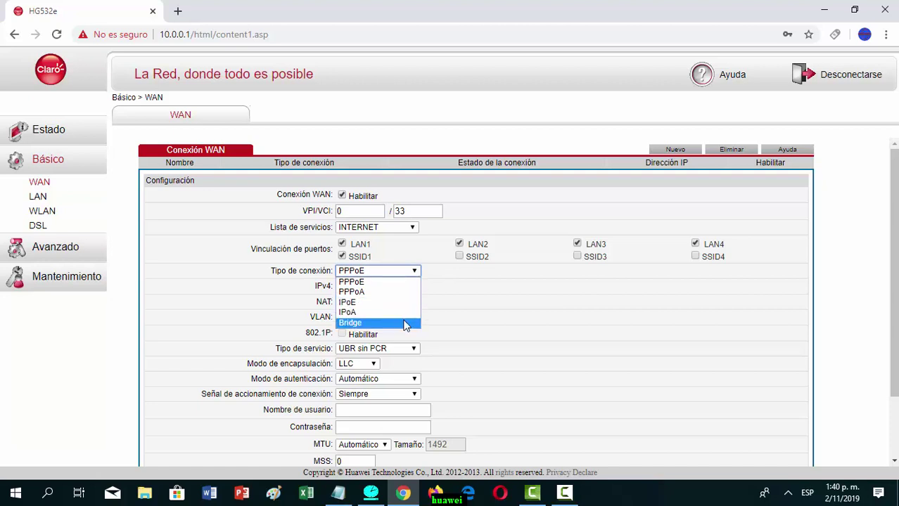
click(403, 323)
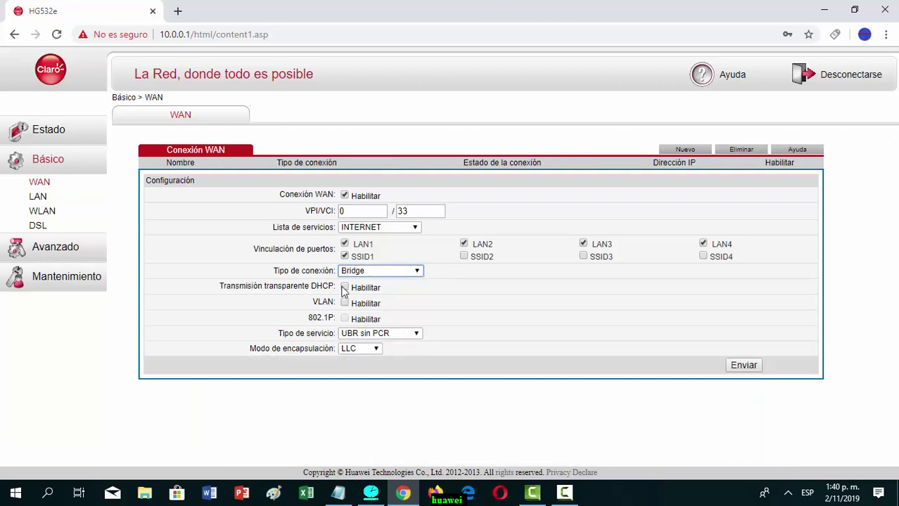
click(344, 288)
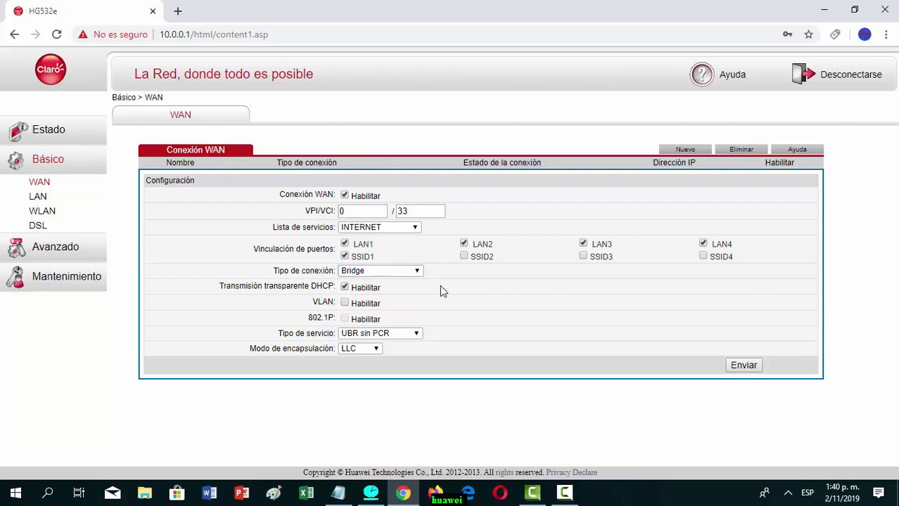
click(744, 366)
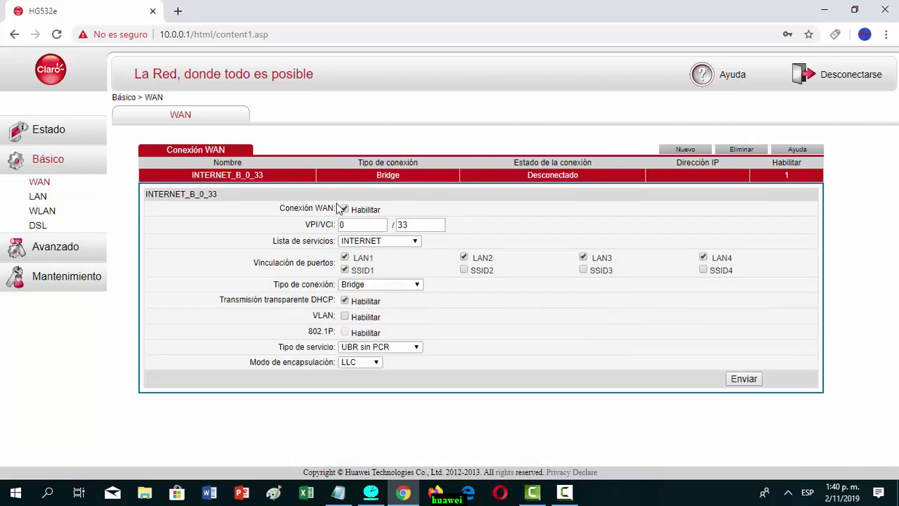
click(39, 198)
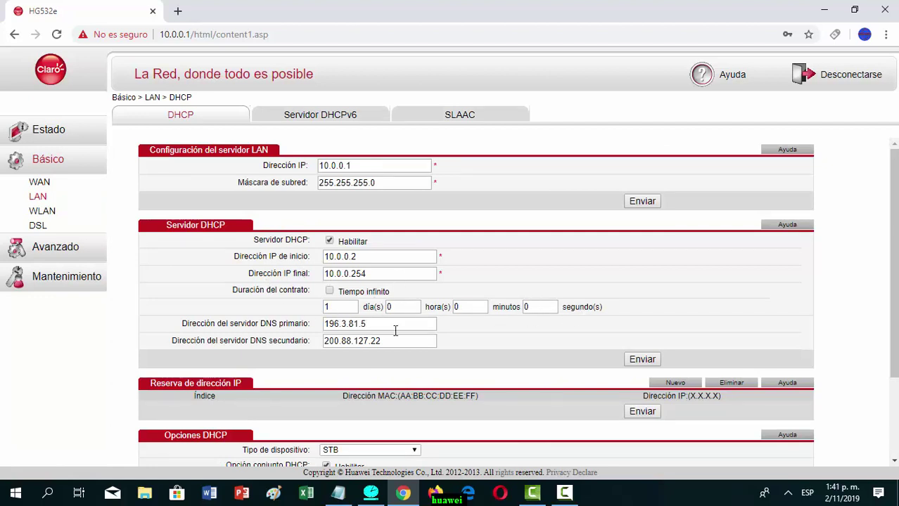
- Untick Servidor DHCP Habilitar and save the LAN settings
click(328, 242)
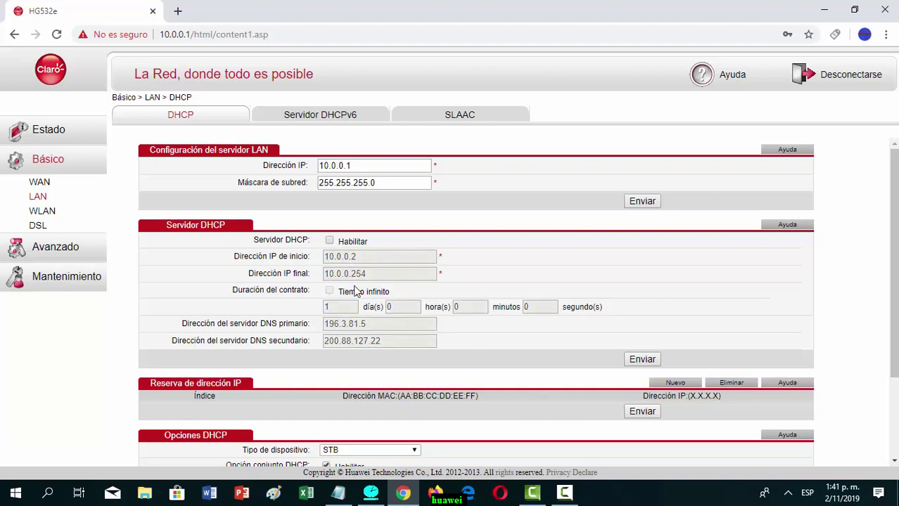
click(642, 360)
click(46, 211)
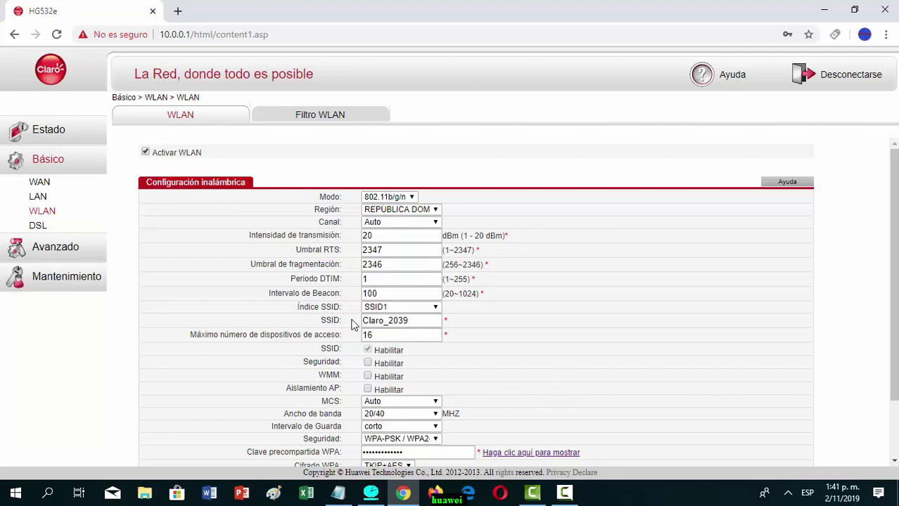
- Change the SSID1 name from Claro_2039 to DIONNYC and reveal the current WPA key
click(419, 321)
key(BackSpace)
key(BackSpace)
key(BackSpace)
key(BackSpace)
key(BackSpace)
key(BackSpace)
key(BackSpace)
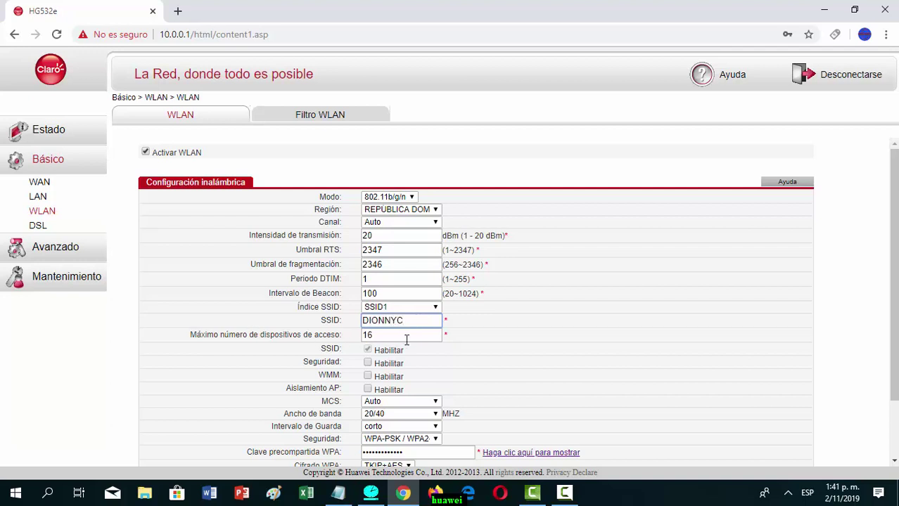
scroll(427, 336, down, 3)
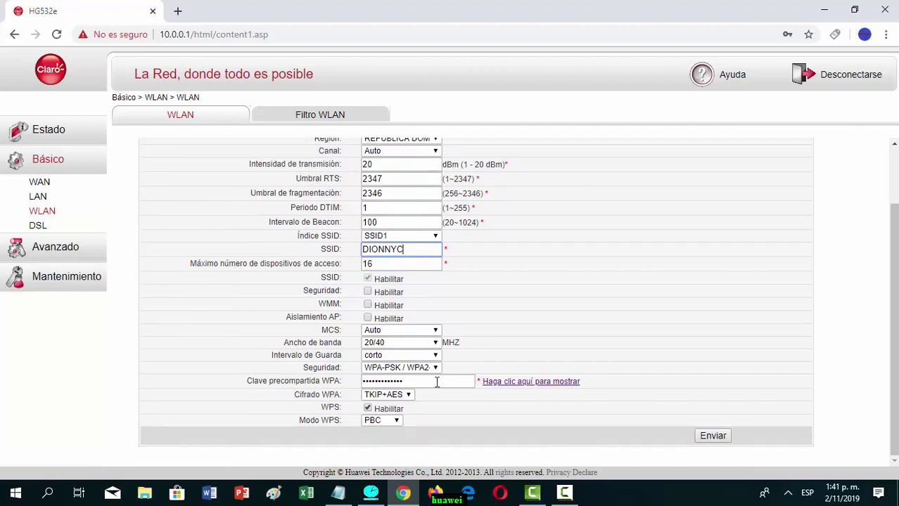
click(499, 386)
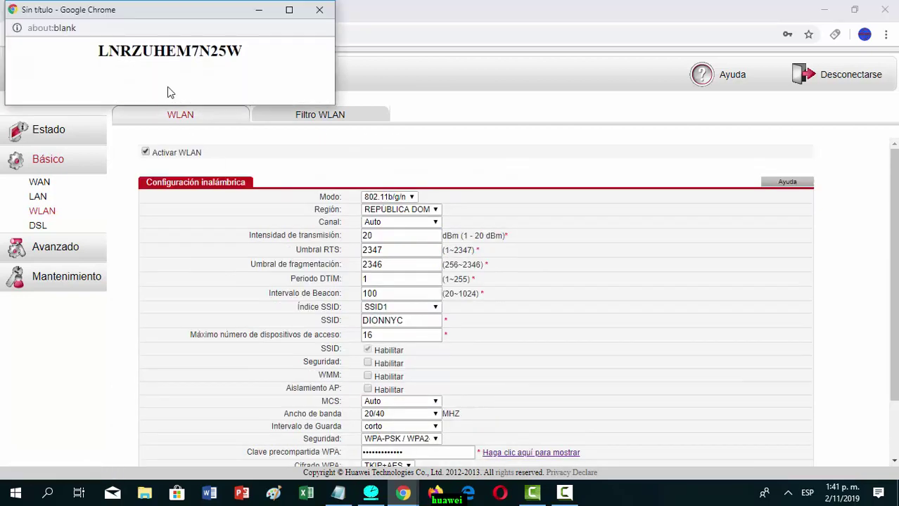
- Replace the WPA pre-shared key with a new password and display it to verify
click(320, 10)
scroll(451, 403, down, 2)
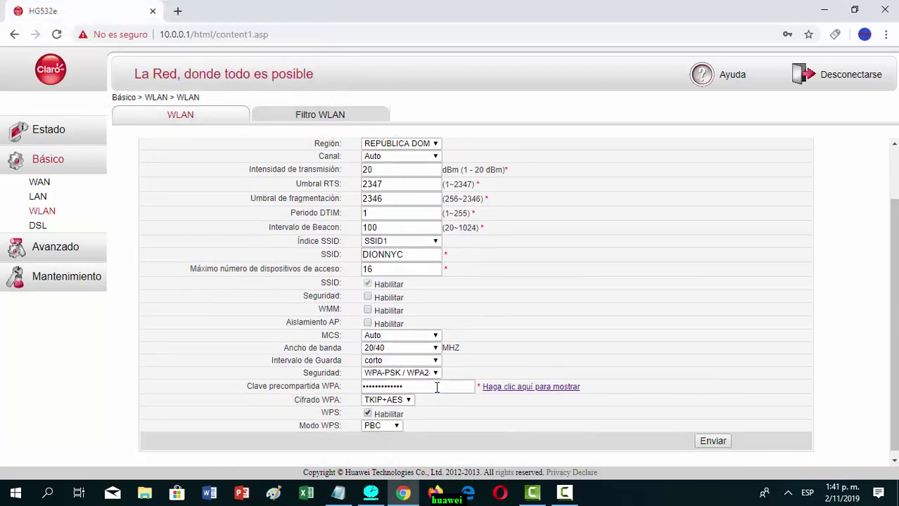
click(437, 387)
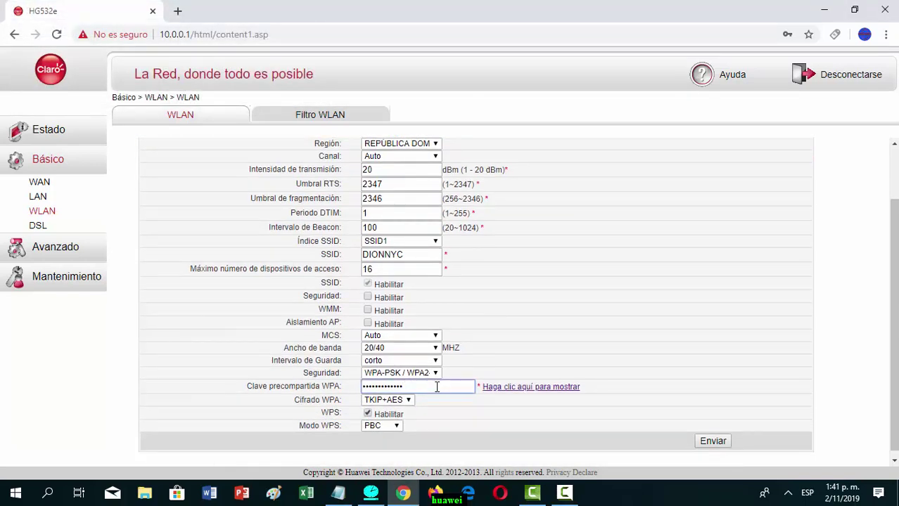
key(BackSpace)
key(BackSpace)
key(BackSpace)
key(BackSpace)
key(BackSpace)
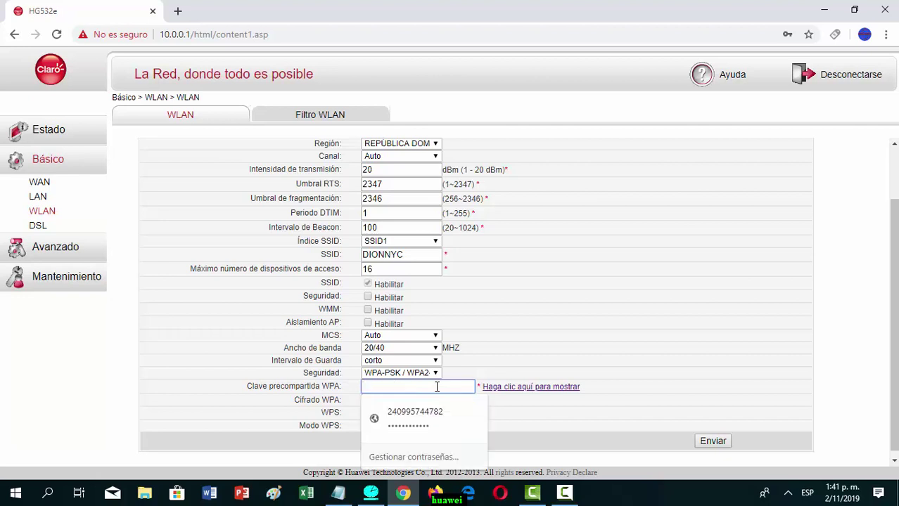
text(d)
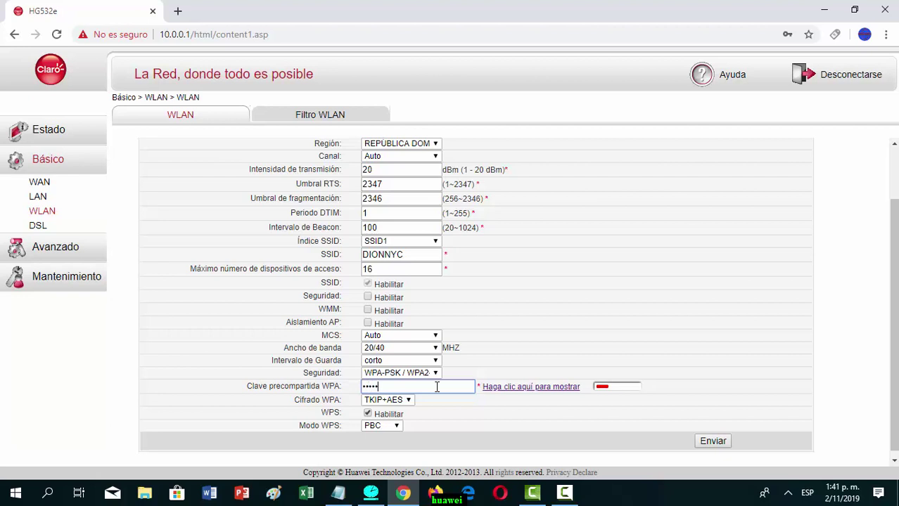
text(y)
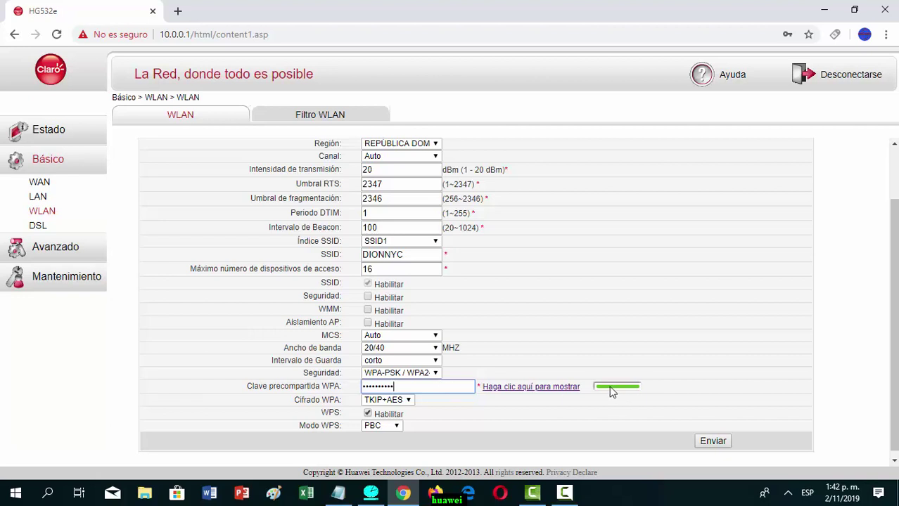
mouse_move(614, 391)
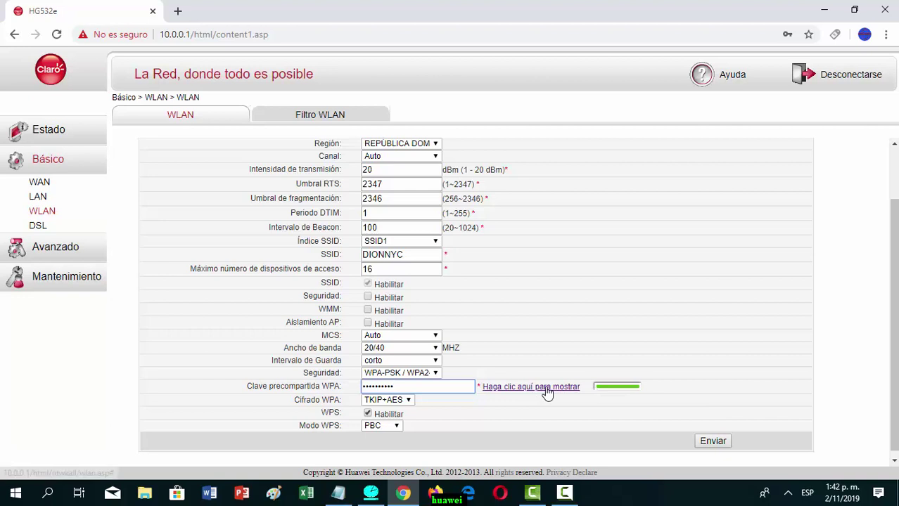
click(548, 391)
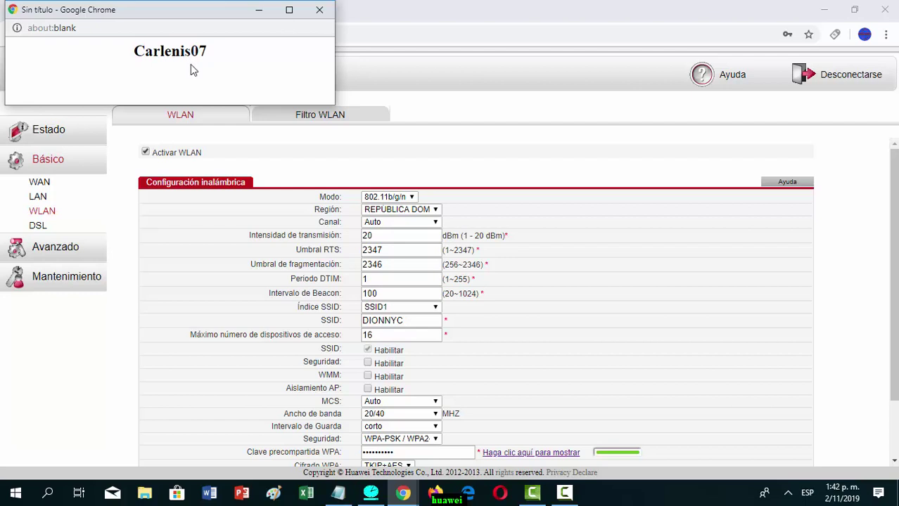
- Close the key popup and submit the DIONNYC wireless settings with Enviar
click(320, 11)
scroll(522, 253, down, 2)
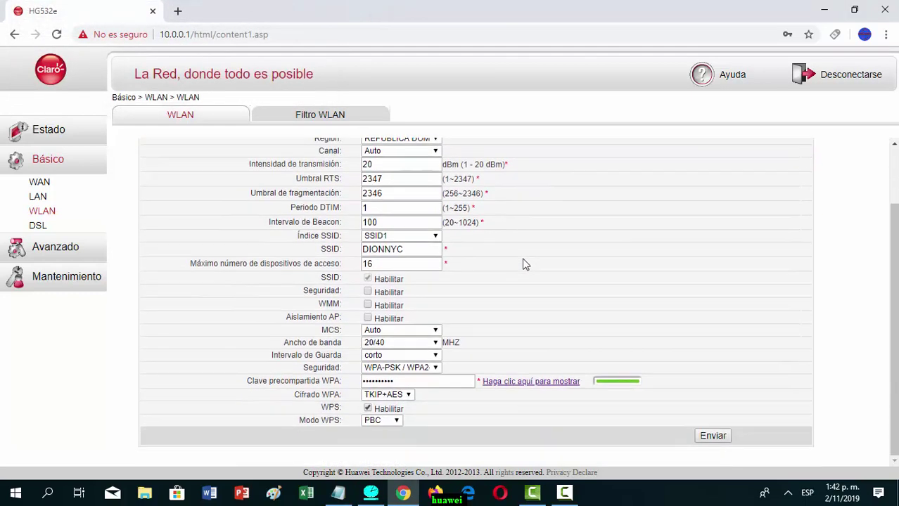
click(713, 437)
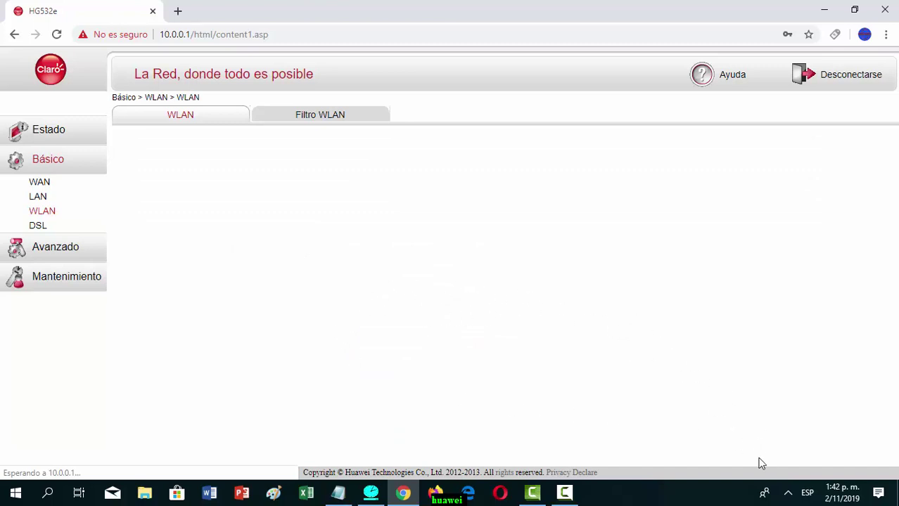
- Forget the saved DIONNYC network in the Windows Wi-Fi list via Dejar de recordar
click(787, 492)
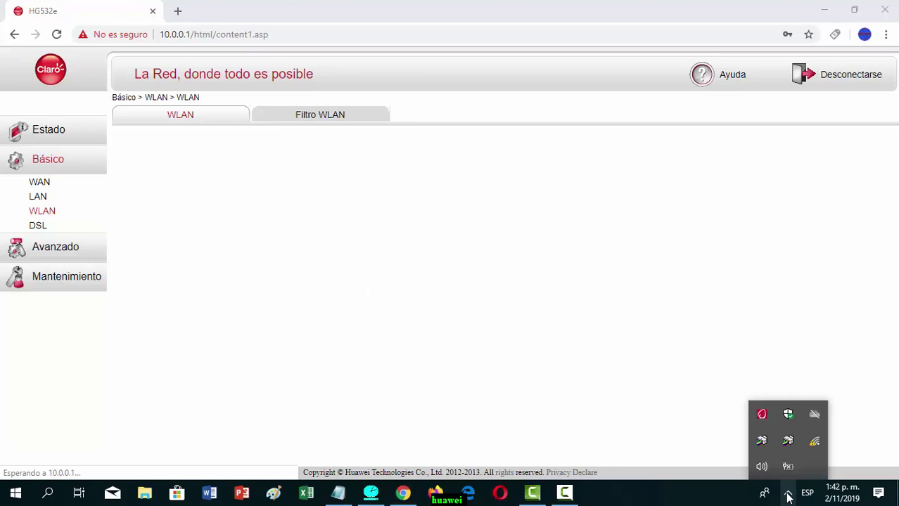
click(815, 443)
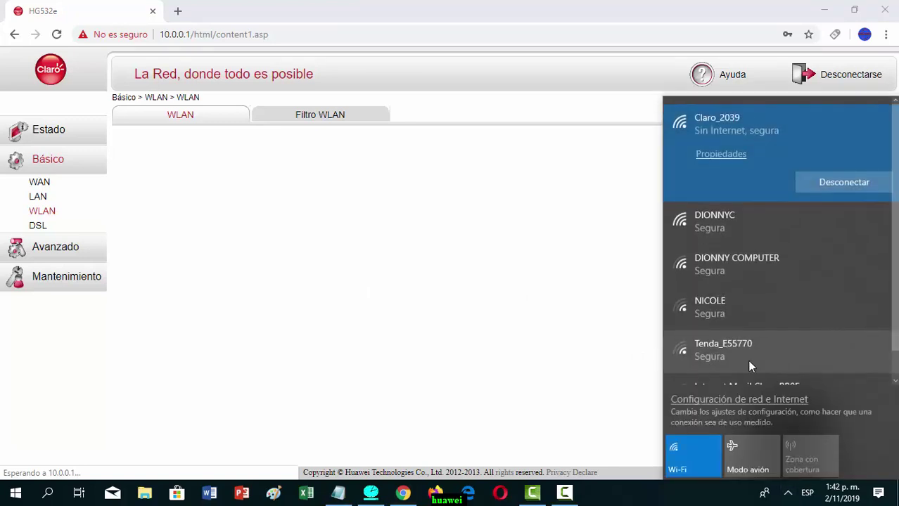
click(738, 219)
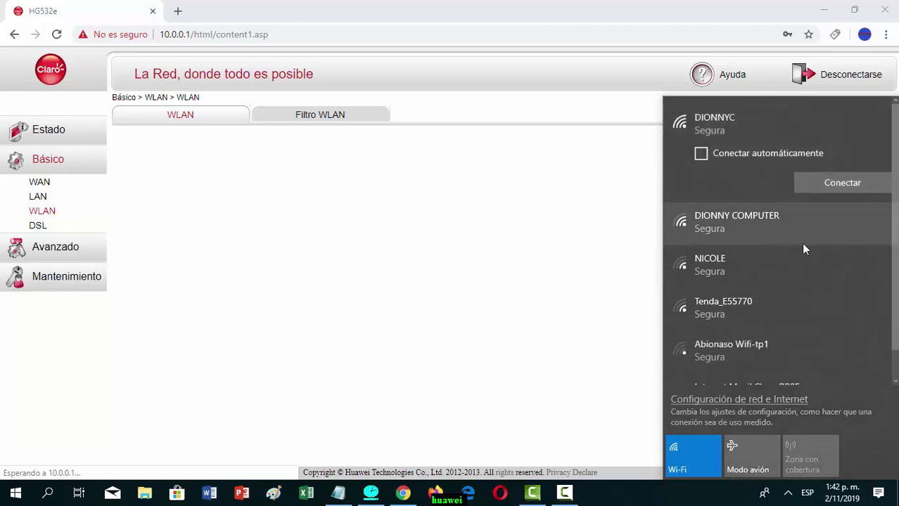
click(790, 280)
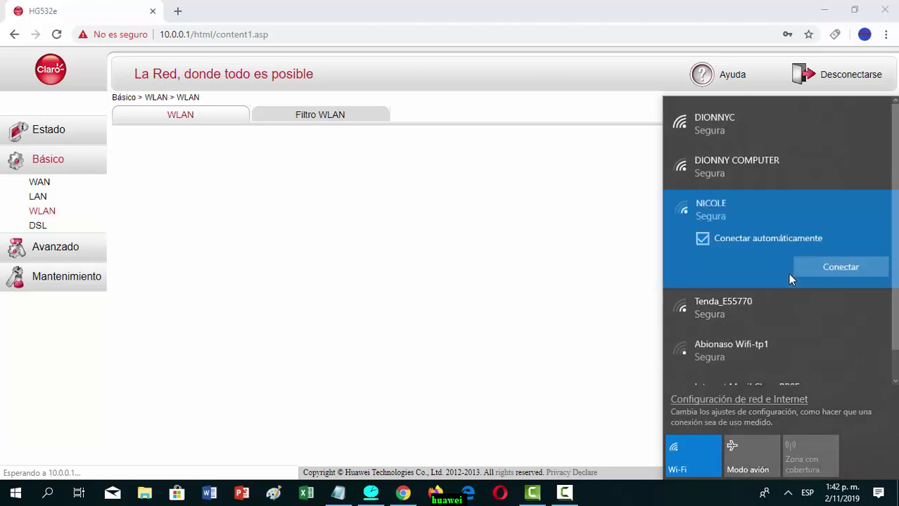
right_click(780, 130)
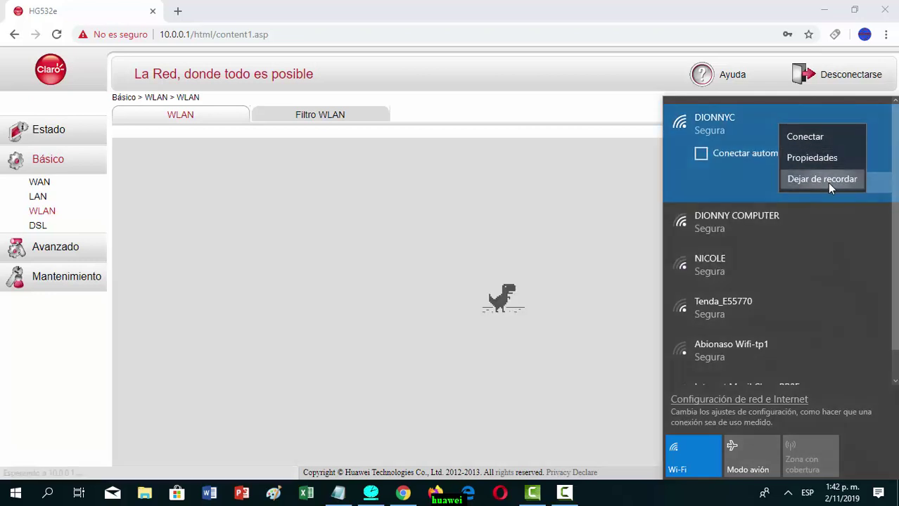
click(821, 179)
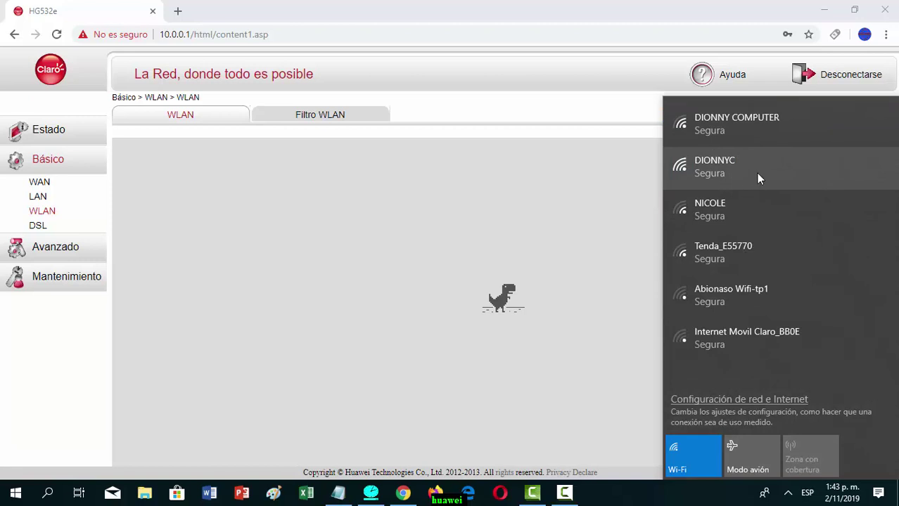
click(756, 173)
- Join DIONNYC by entering the new network security key, then check the connection status
click(832, 225)
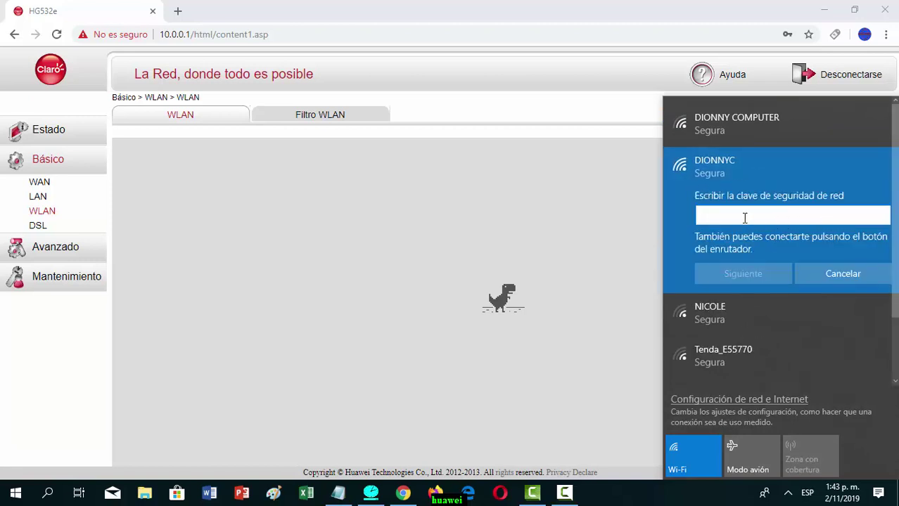
text(1)
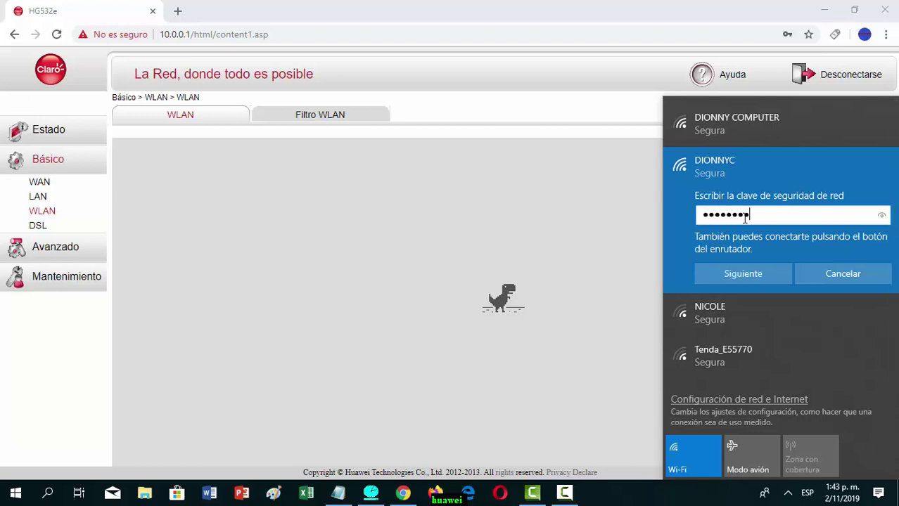
text(90)
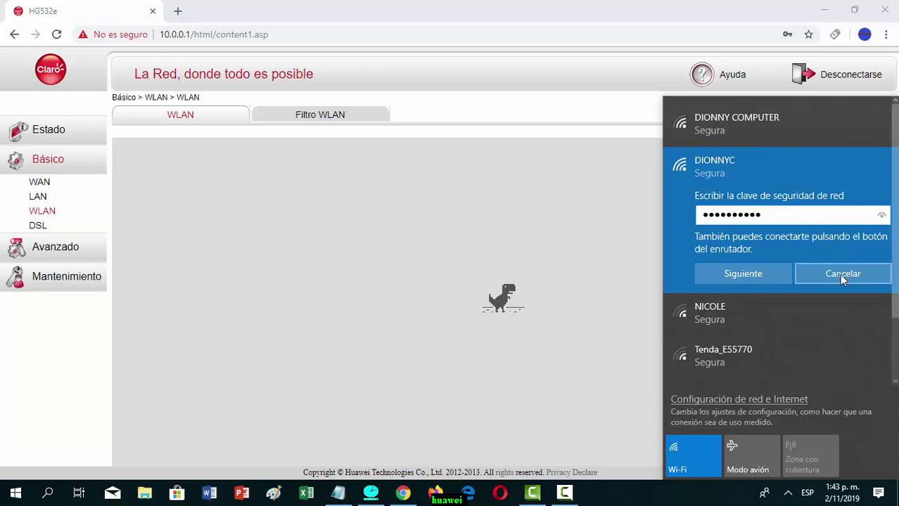
click(761, 275)
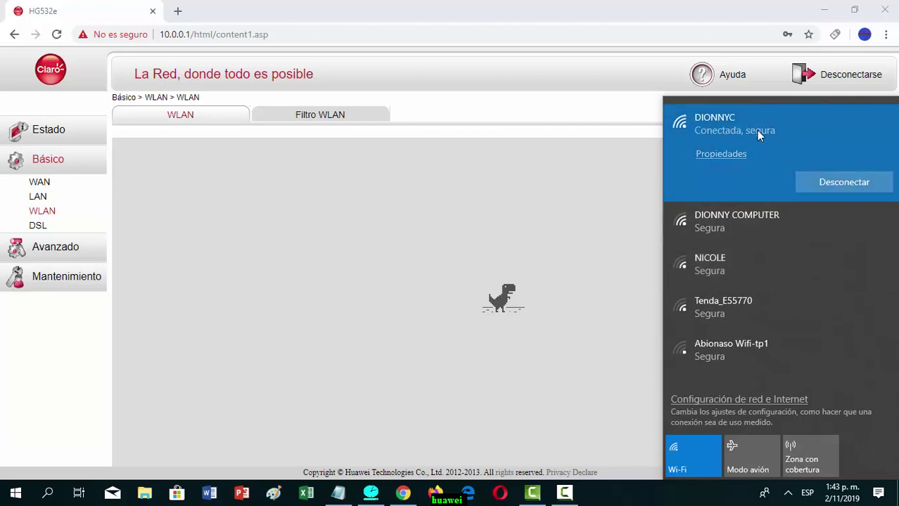
click(789, 496)
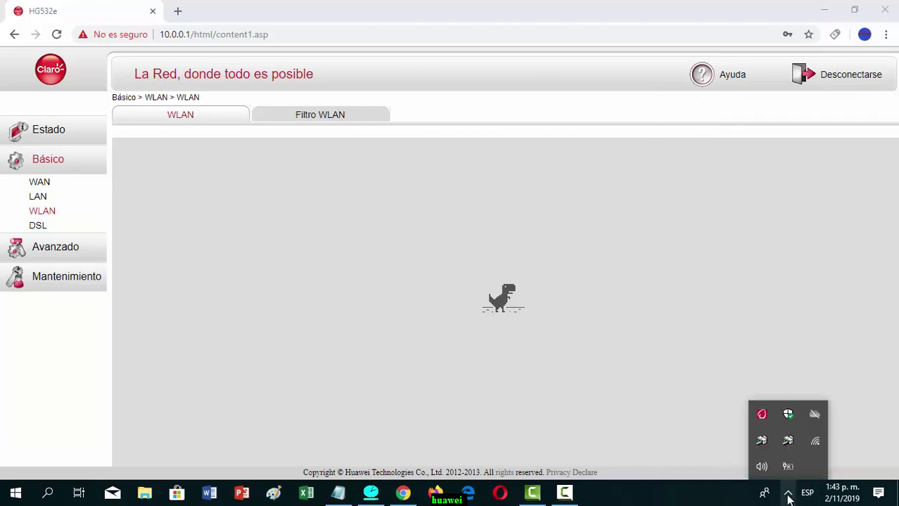
click(811, 447)
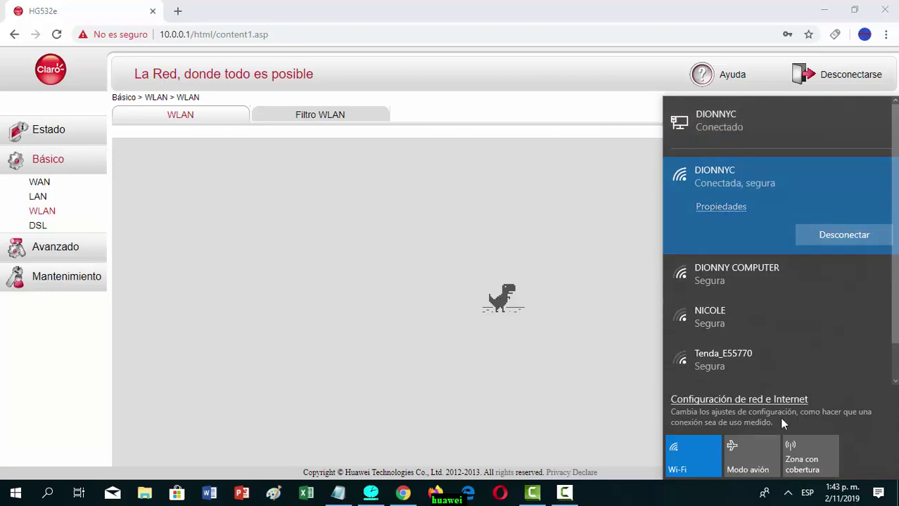
click(788, 493)
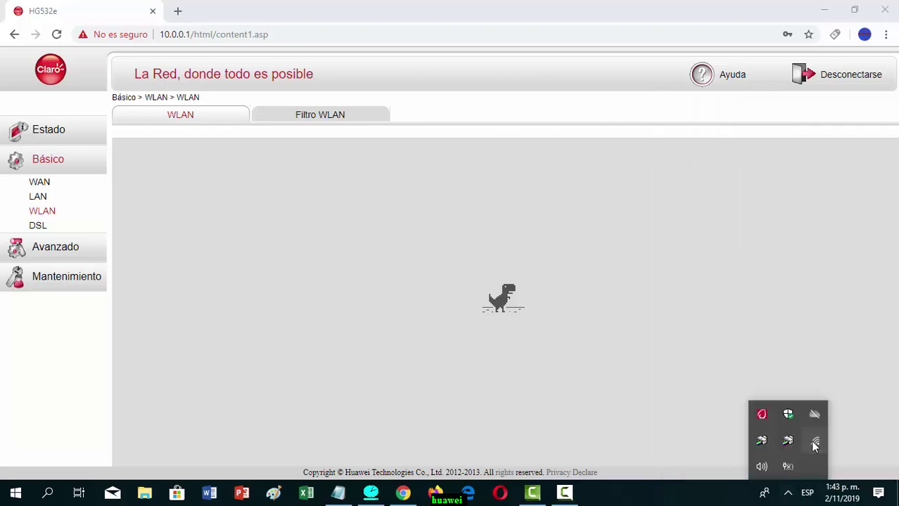
click(814, 441)
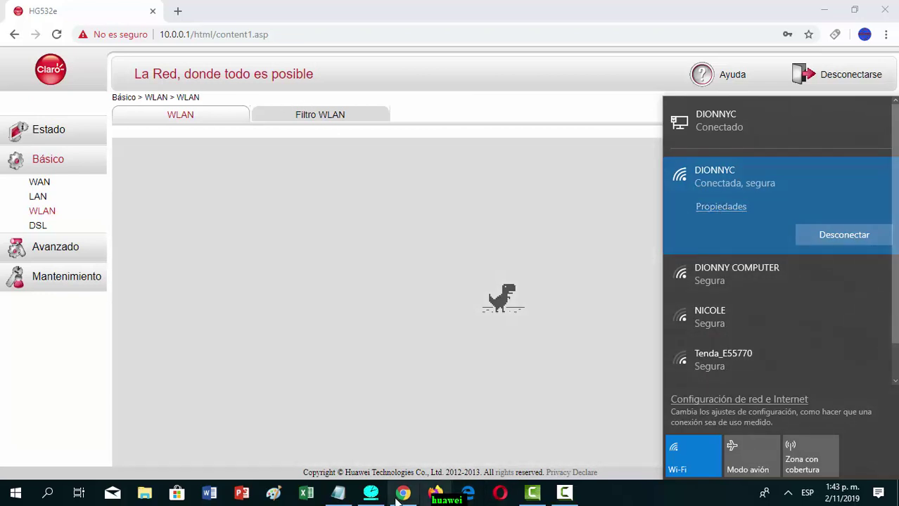
click(399, 495)
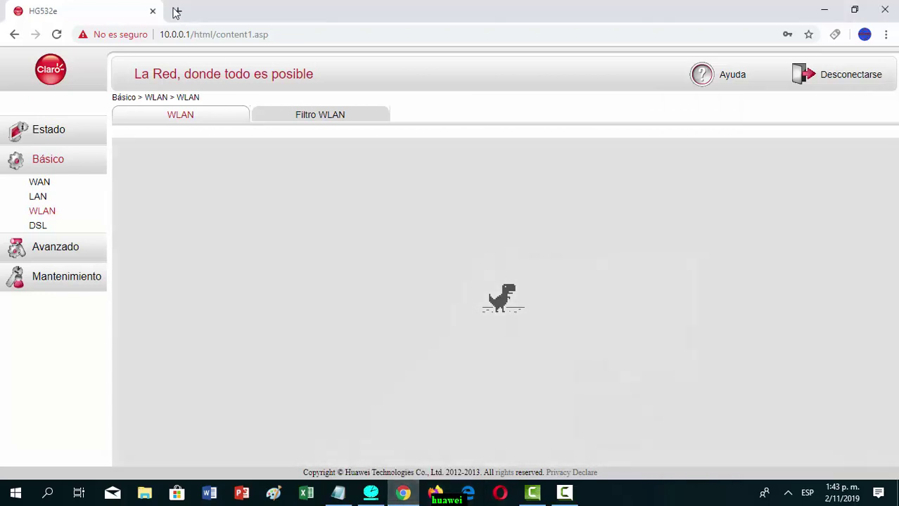
- Load YouTube in a new Chrome tab and confirm the Wi-Fi list shows DIONNYC connected
click(177, 11)
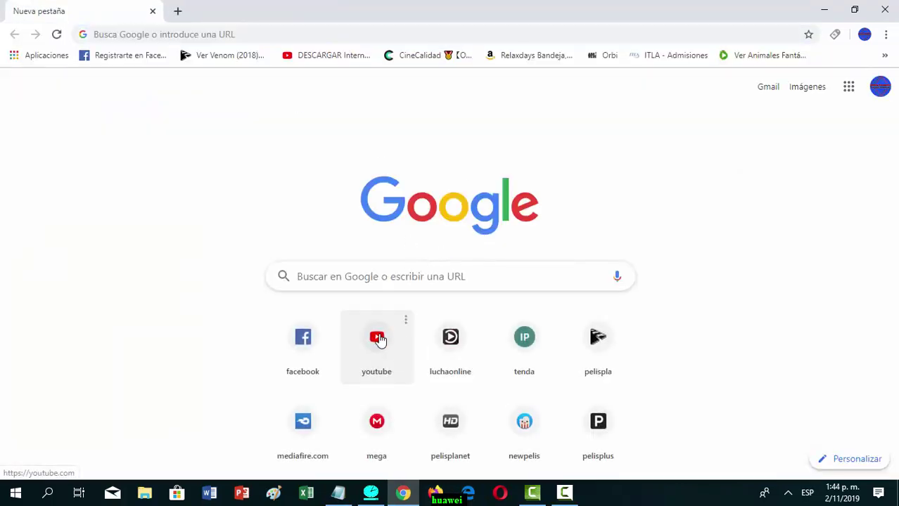
click(377, 339)
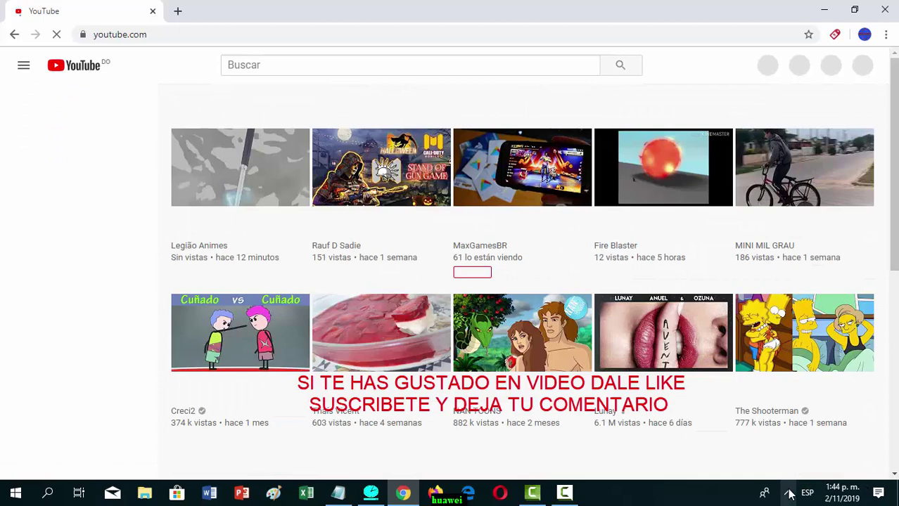
click(788, 492)
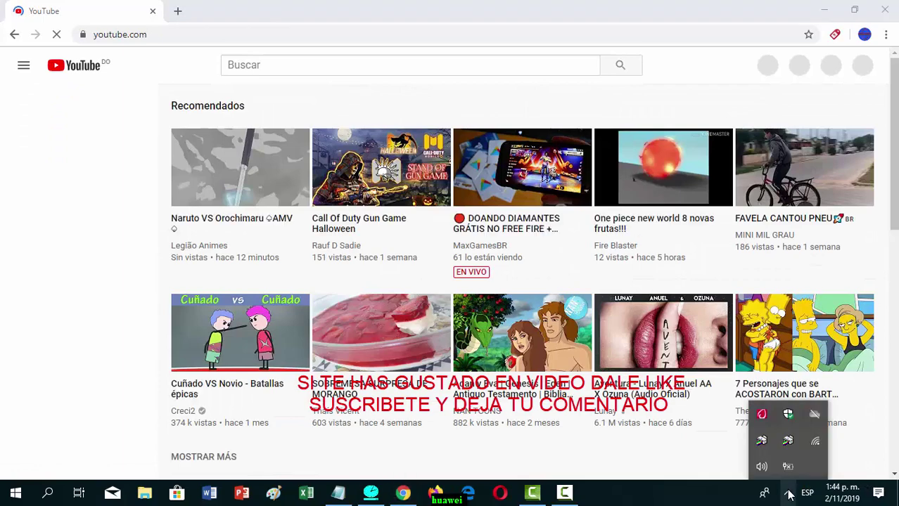
click(814, 447)
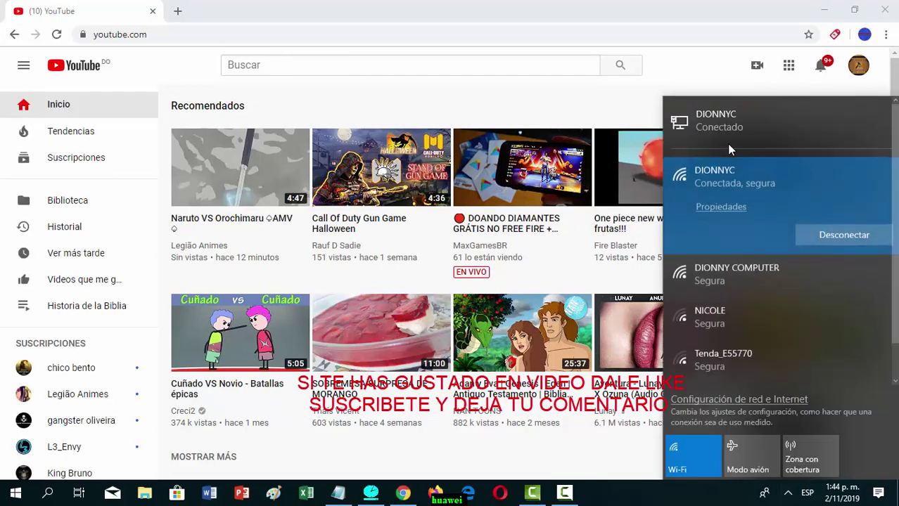